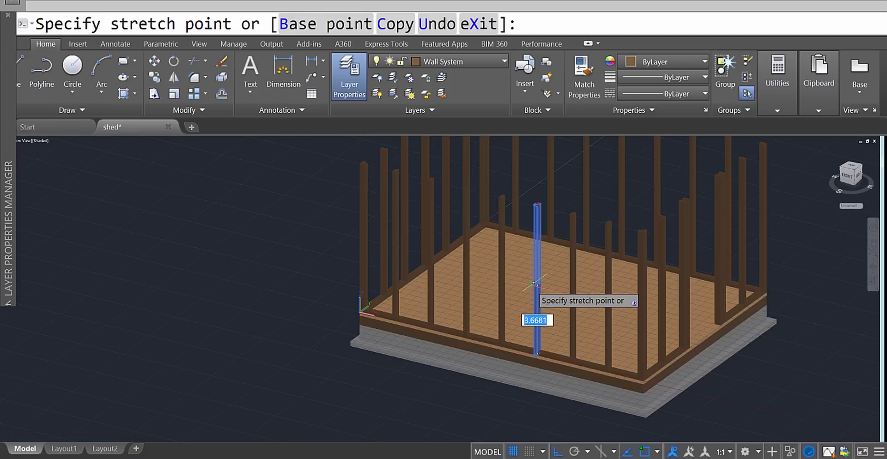
Shorten the selected front-wall stud to a height of 3 by stretching its upper end
text(3)
key(Return)
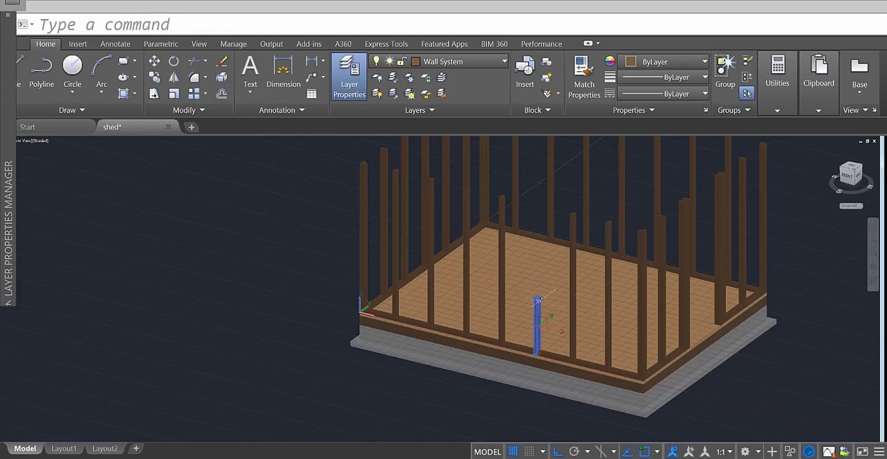
scroll(531, 345, up, 3)
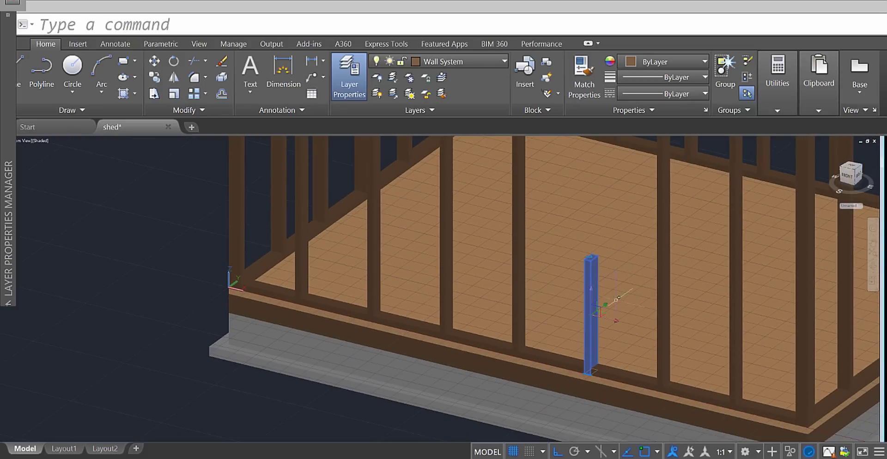
key(Escape)
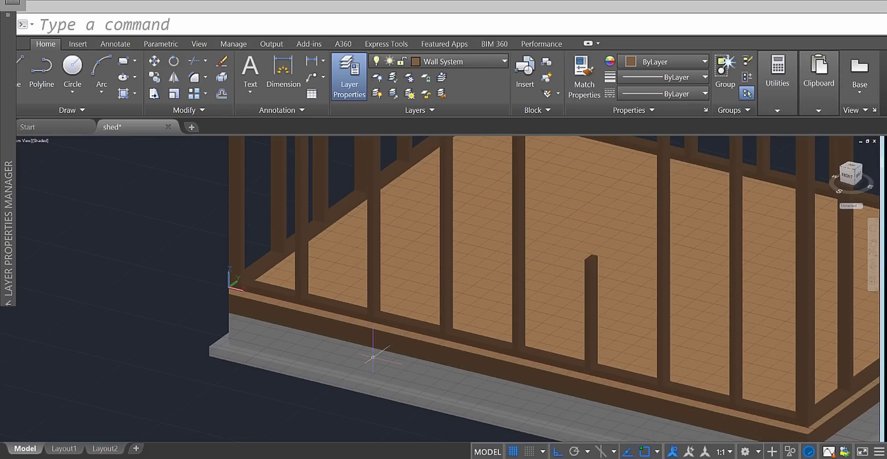
Move the UCS origin to the shortened stud's top front corner and align its X axis with the stud's top front edge
click(229, 287)
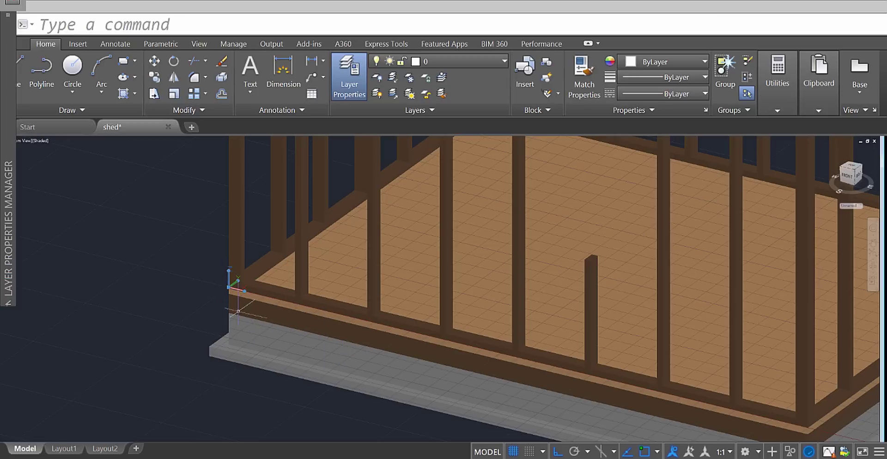
click(229, 287)
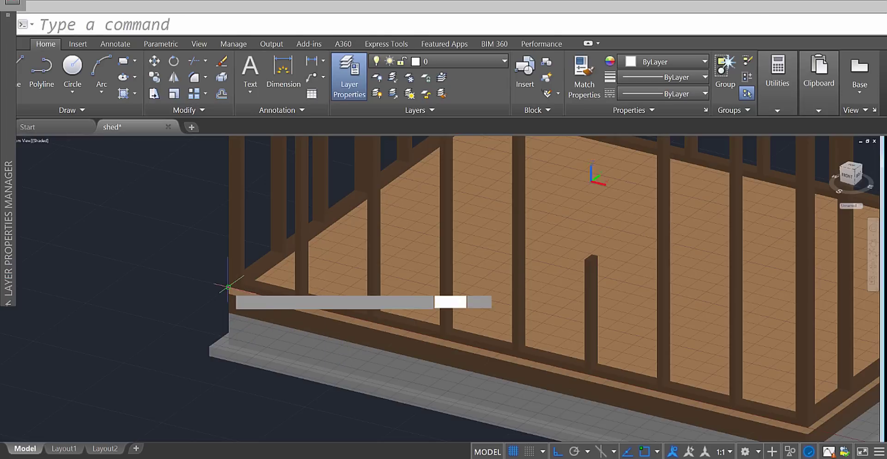
scroll(594, 270, up, 5)
scroll(594, 270, up, 3)
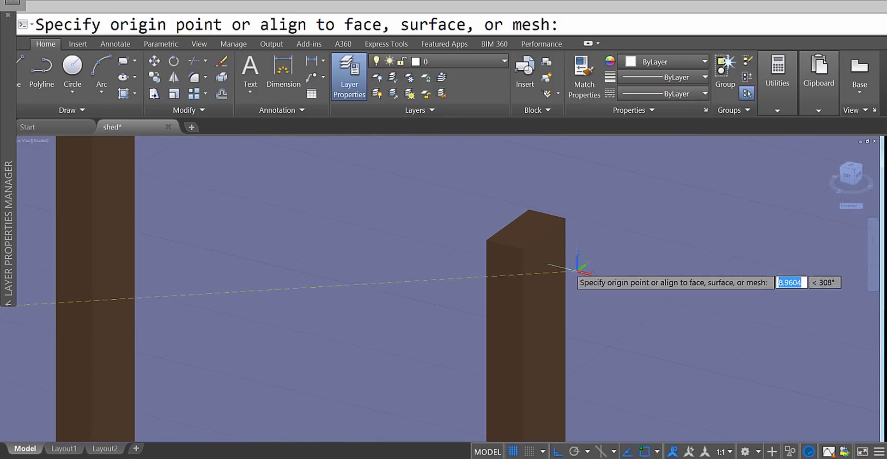
click(522, 248)
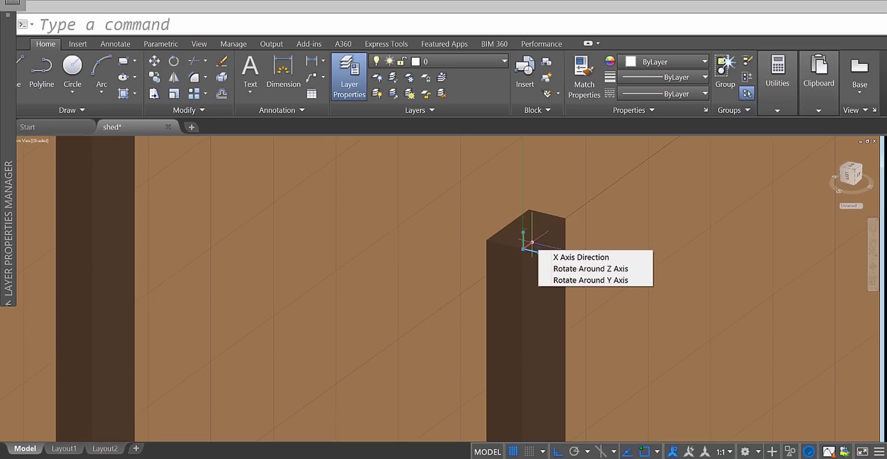
click(532, 242)
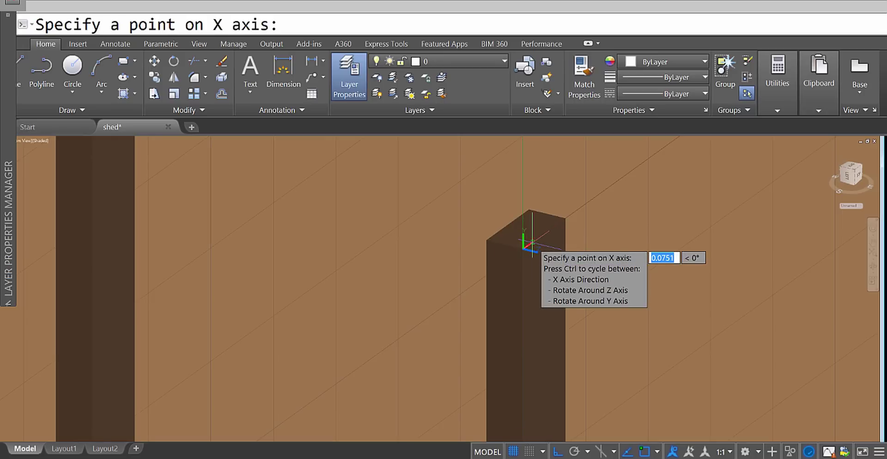
click(499, 243)
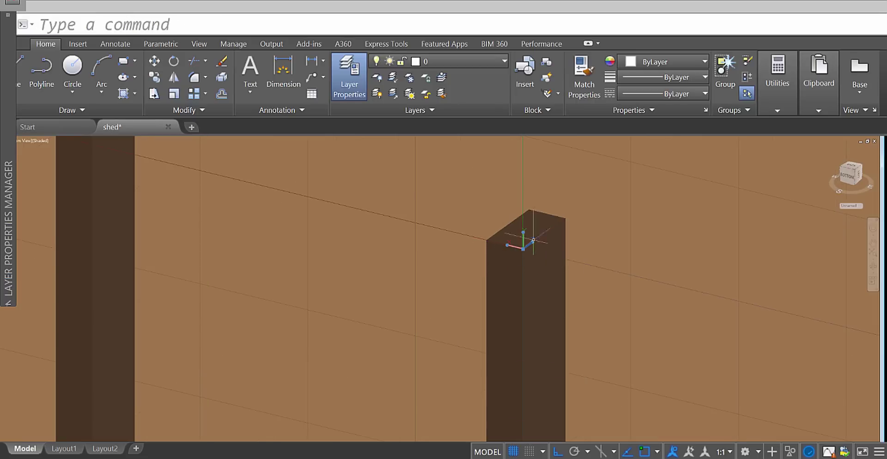
Draw a rectangle about 0.45 high from the UCS origin on the short stud across to the side of the neighbouring full-height stud
scroll(525, 306, down, 5)
shift+middle_drag(525, 306, 577, 301)
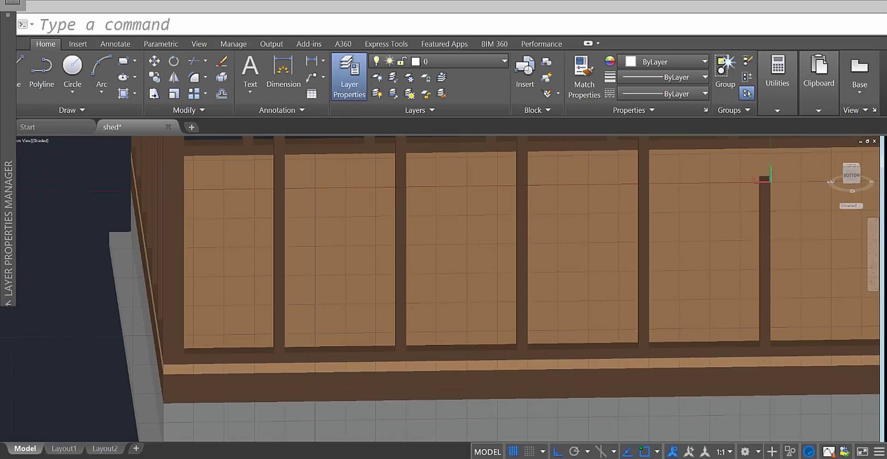
scroll(521, 305, up, 2)
shift+middle_drag(521, 305, 578, 293)
scroll(580, 277, up, 5)
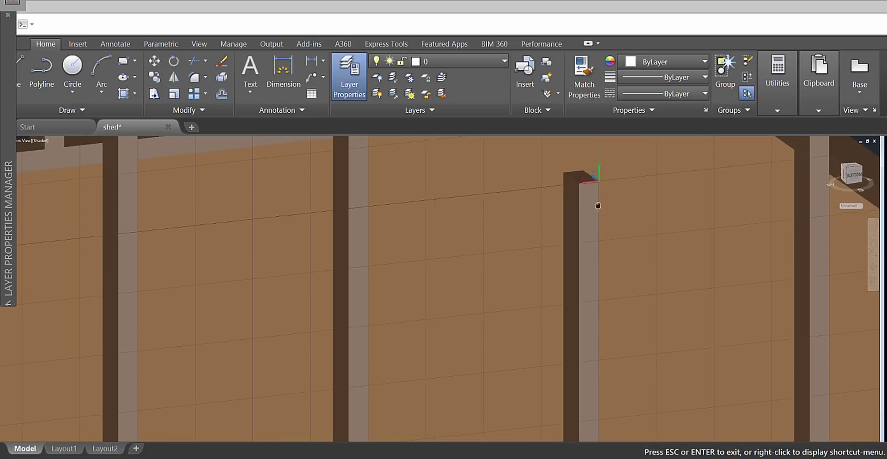
scroll(582, 271, down, 5)
middle_drag(530, 233, 679, 332)
scroll(582, 267, up, 5)
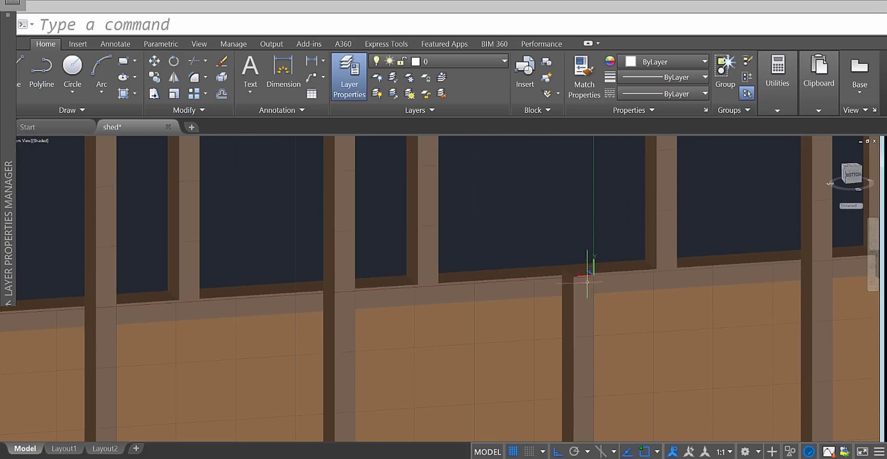
scroll(599, 306, down, 5)
shift+middle_drag(599, 307, 571, 285)
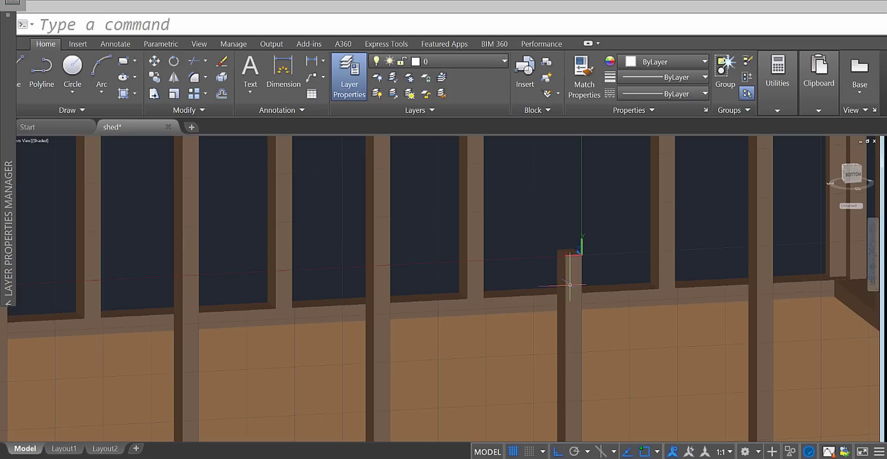
text(REC)
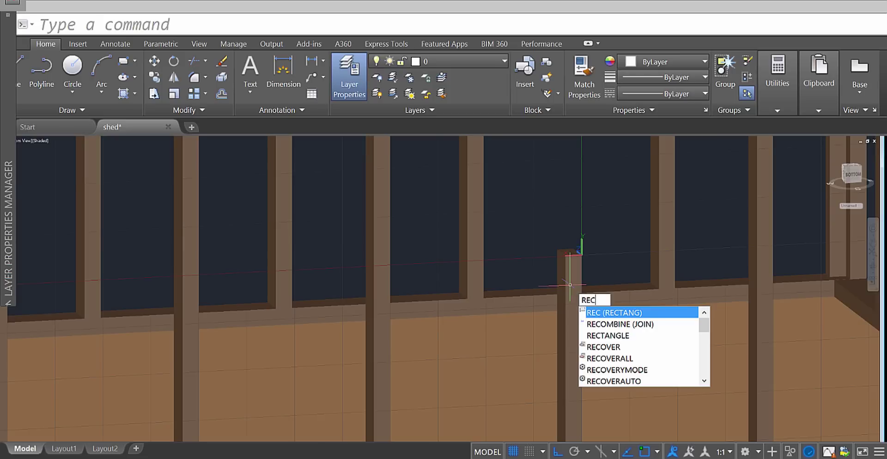
key(Return)
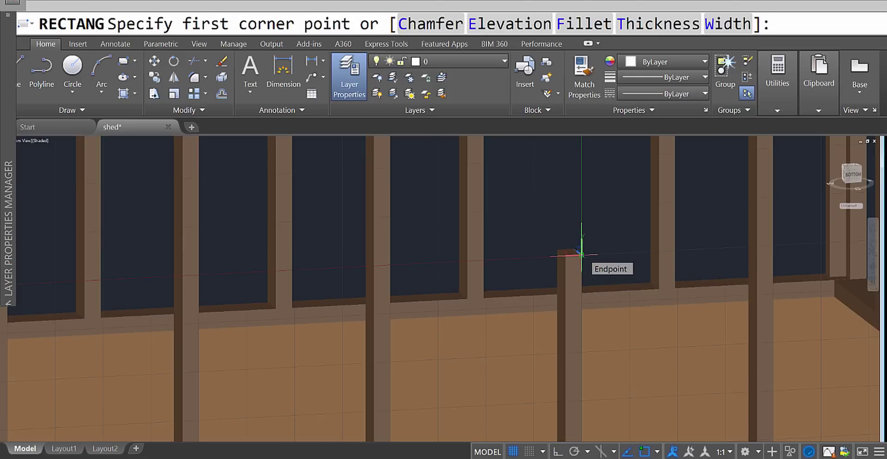
click(581, 254)
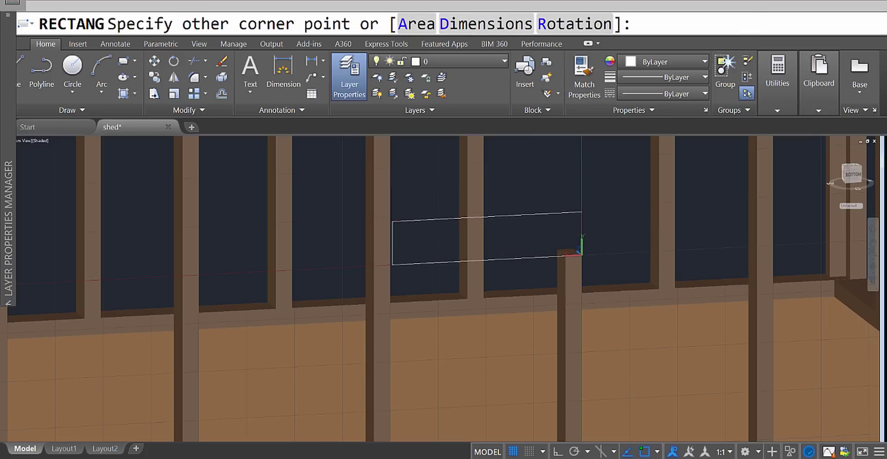
click(392, 222)
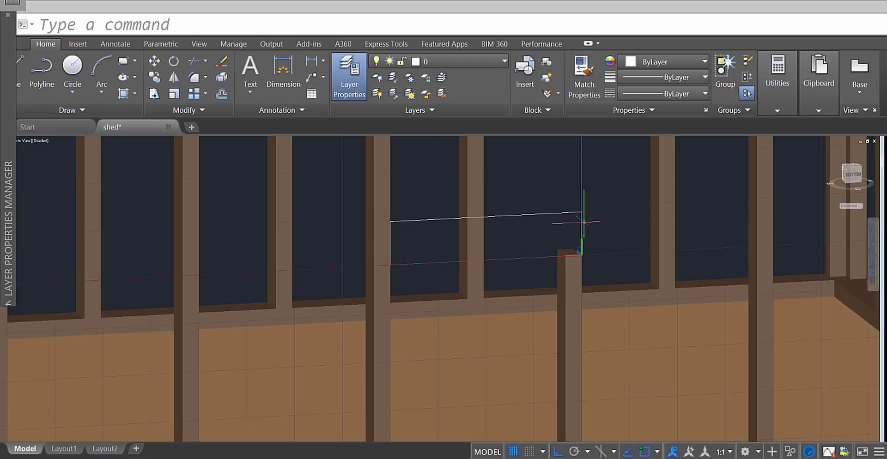
Reduce the rectangle's height to 0.17 by stretching both of its upper corners
click(572, 211)
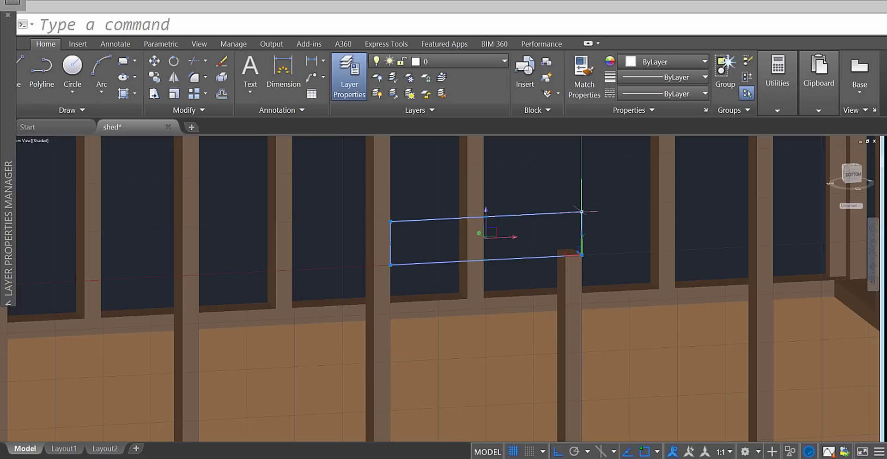
click(581, 212)
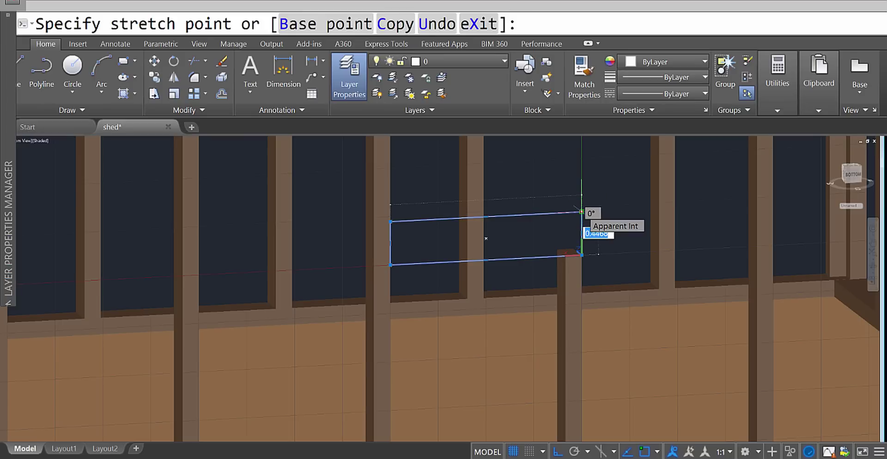
text(.17)
key(Return)
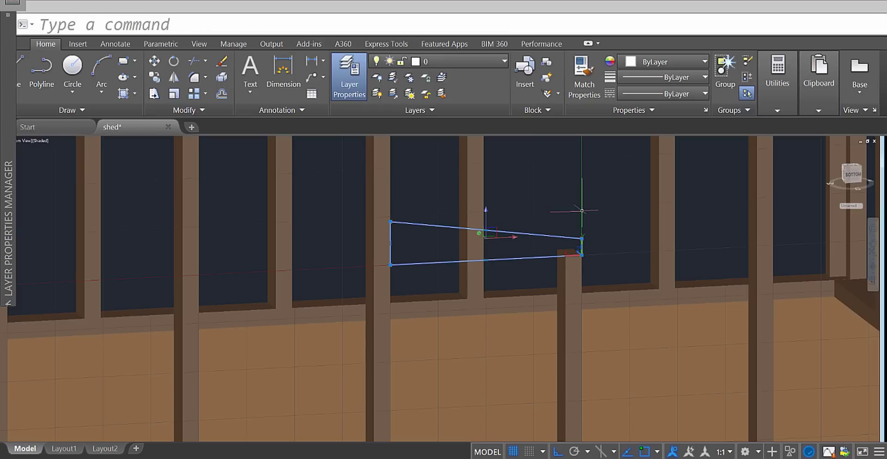
click(391, 223)
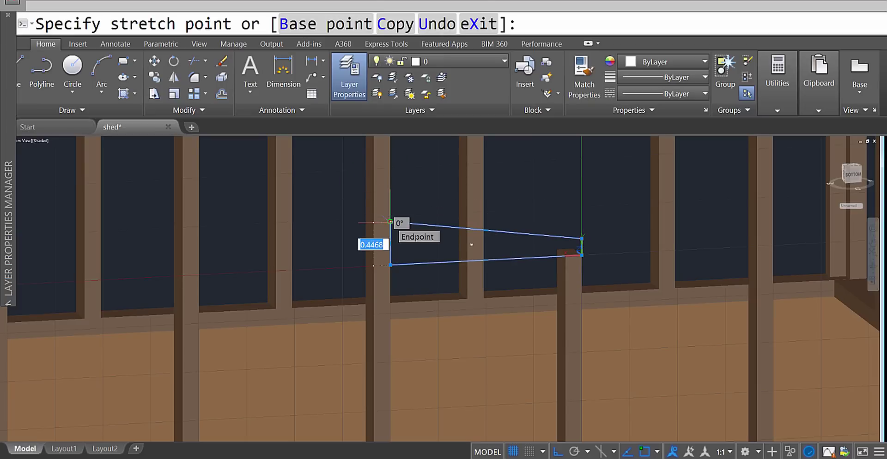
text(.17)
key(Return)
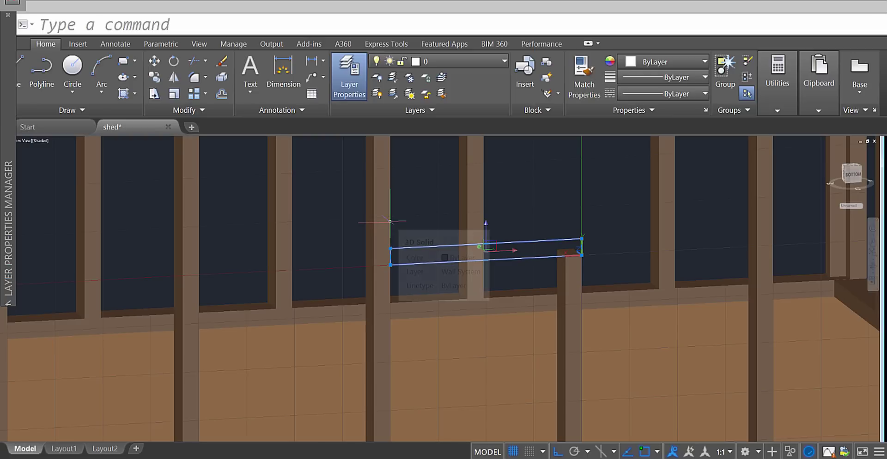
key(Escape)
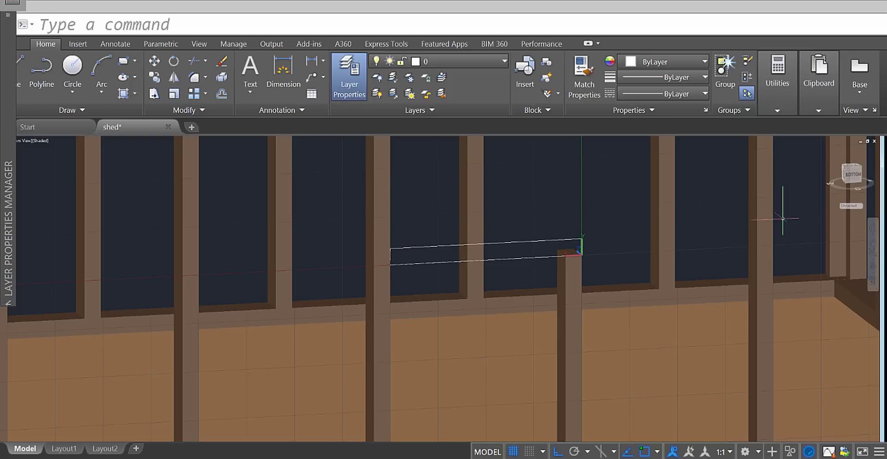
Stretch the rectangle's end at the short stud outward to meet the side of the full-height stud across the opening
click(856, 178)
scroll(462, 268, up, 10)
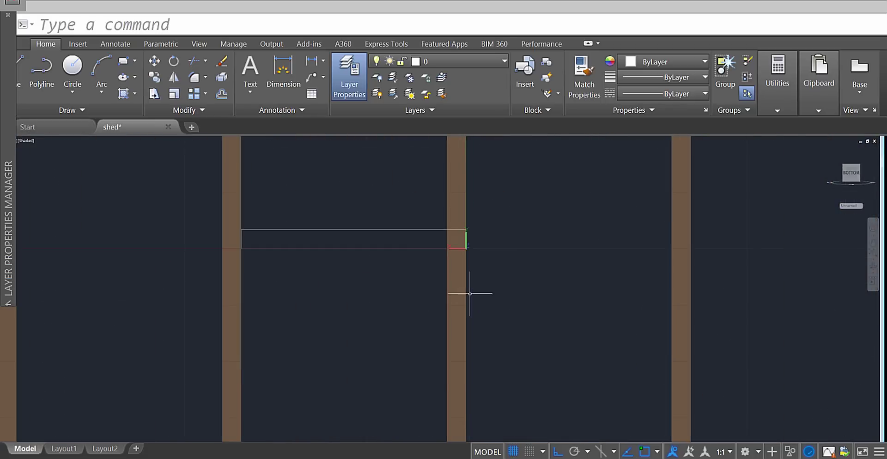
scroll(464, 265, up, 2)
click(358, 166)
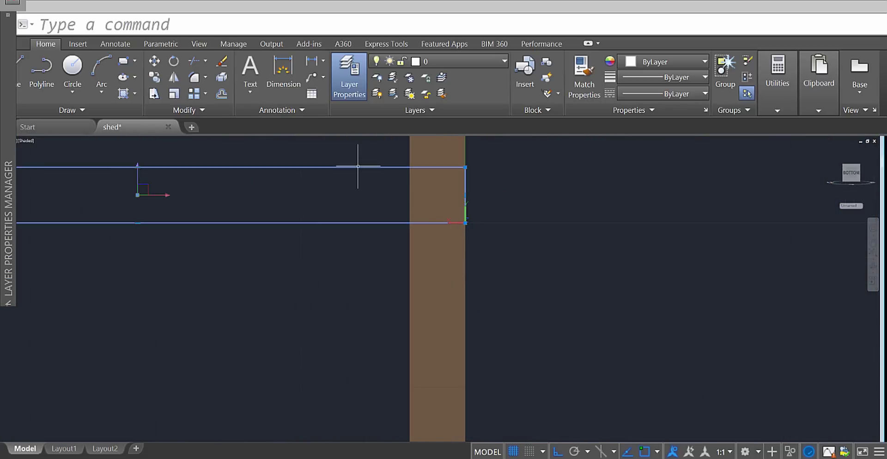
click(466, 194)
scroll(485, 193, down, 4)
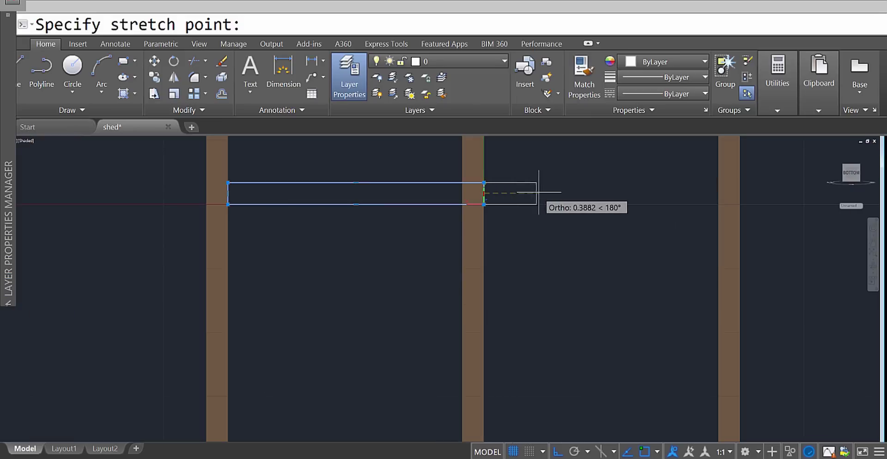
scroll(647, 193, up, 3)
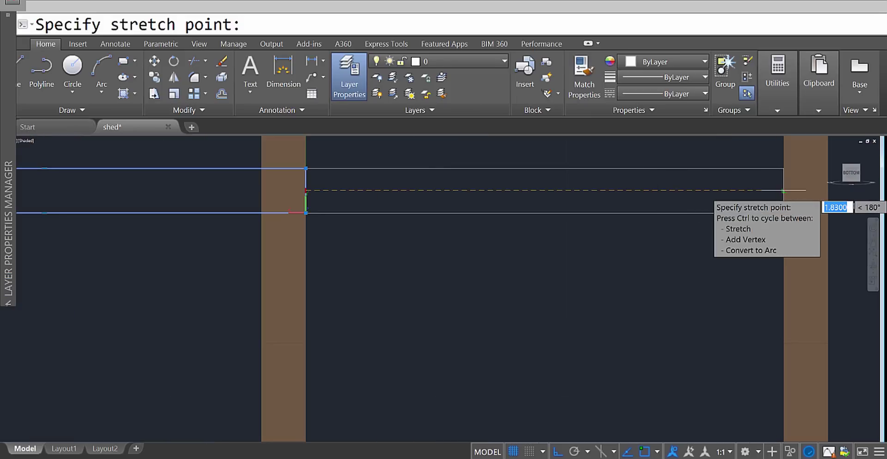
click(784, 193)
scroll(719, 245, down, 2)
scroll(719, 245, down, 2)
shift+middle_drag(702, 253, 738, 282)
key(Escape)
Extrude the rectangle 0.34 to form a window sill resting on the short stud
scroll(622, 212, up, 6)
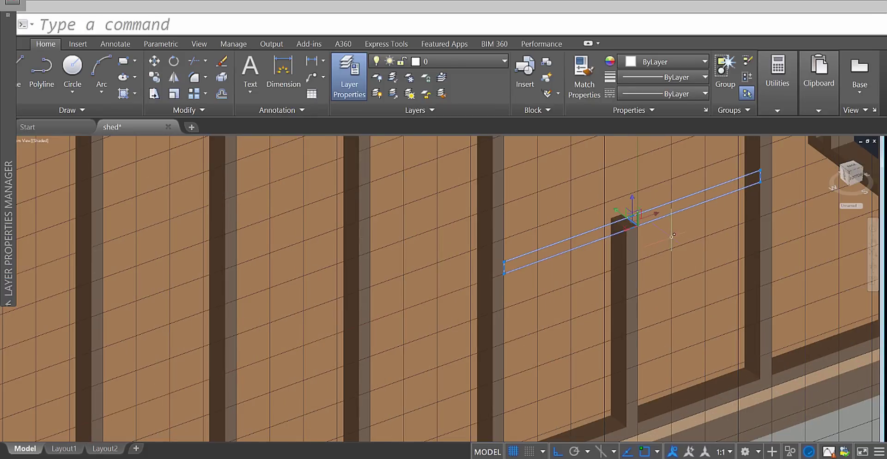
scroll(667, 227, down, 4)
shift+middle_drag(653, 257, 703, 271)
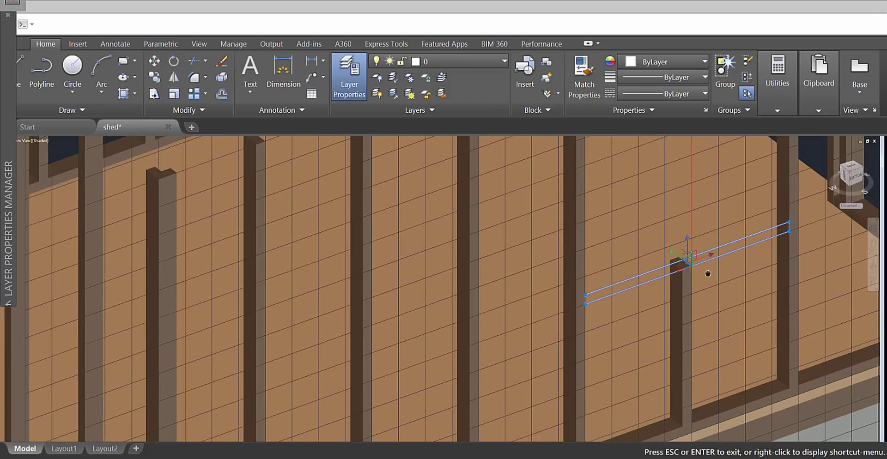
scroll(696, 275, up, 4)
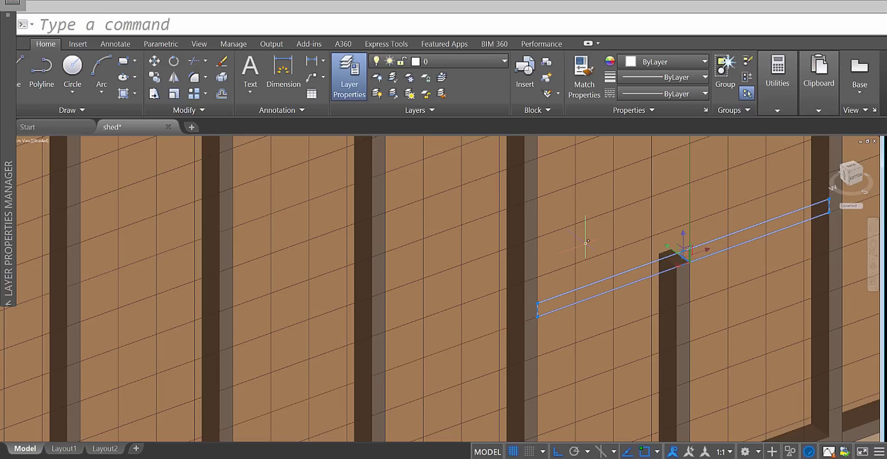
text(ext)
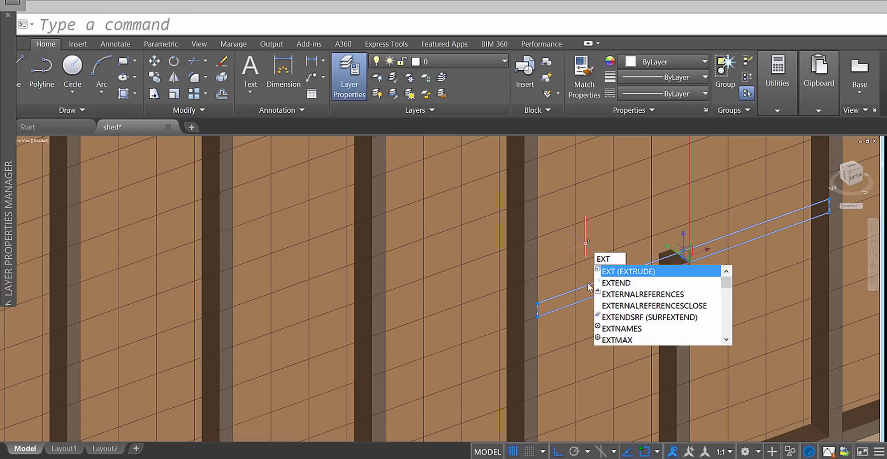
key(Return)
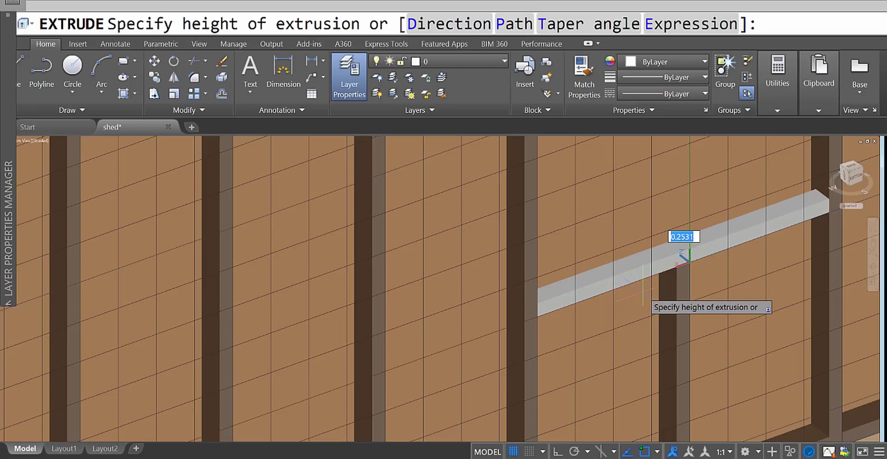
text(.34)
key(Return)
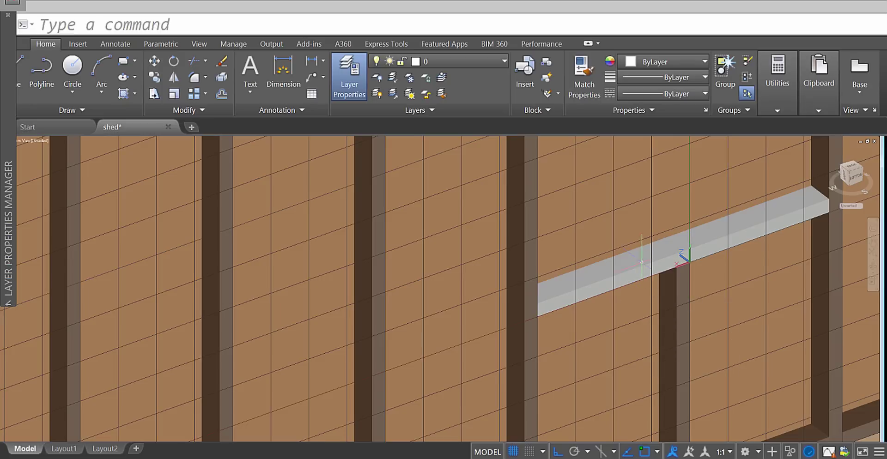
Assign the extruded sill to the Wall System layer and deselect it
click(622, 278)
click(469, 63)
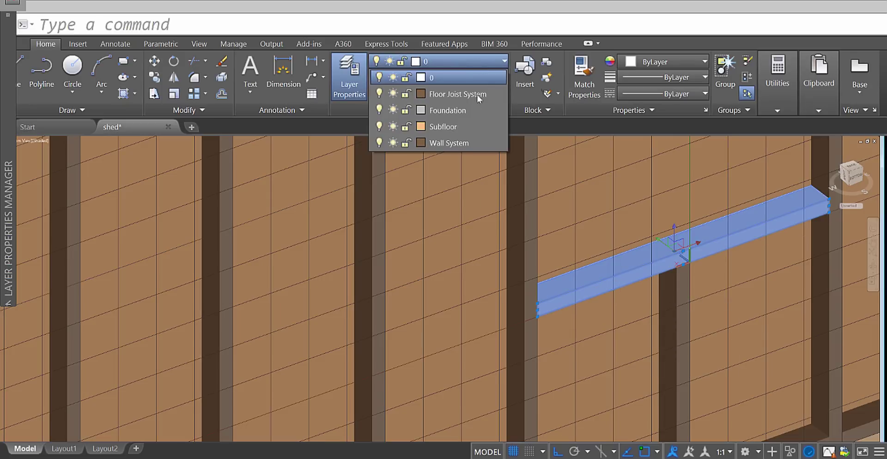
click(441, 143)
scroll(692, 293, up, 2)
scroll(714, 298, down, 5)
key(Escape)
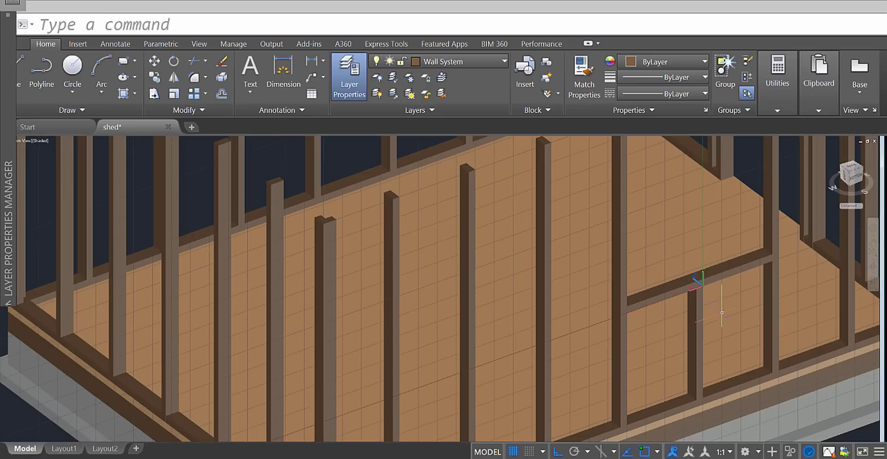
scroll(711, 314, up, 1)
scroll(702, 291, down, 3)
shift+middle_drag(685, 277, 616, 316)
scroll(617, 317, up, 2)
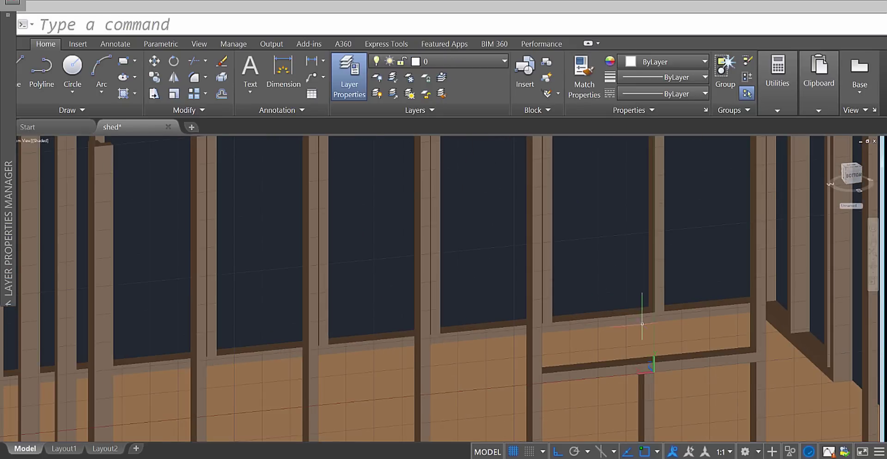
scroll(644, 308, down, 1)
shift+middle_drag(646, 332, 630, 295)
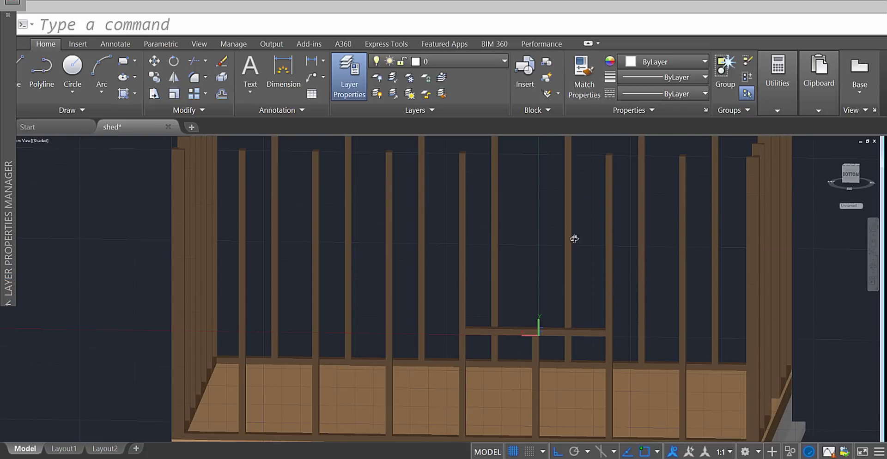
scroll(534, 242, up, 3)
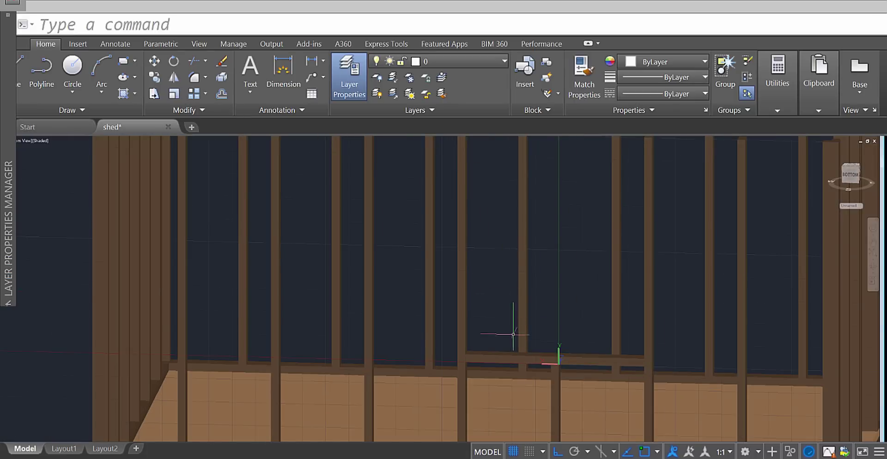
click(510, 360)
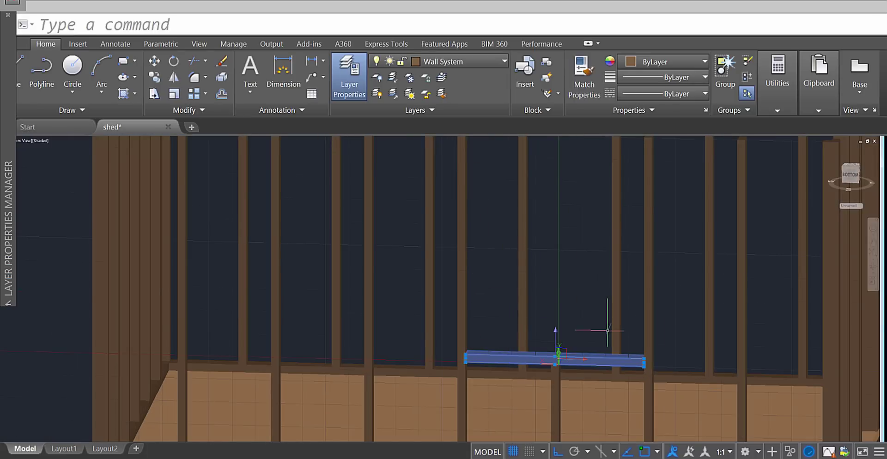
text(COPY)
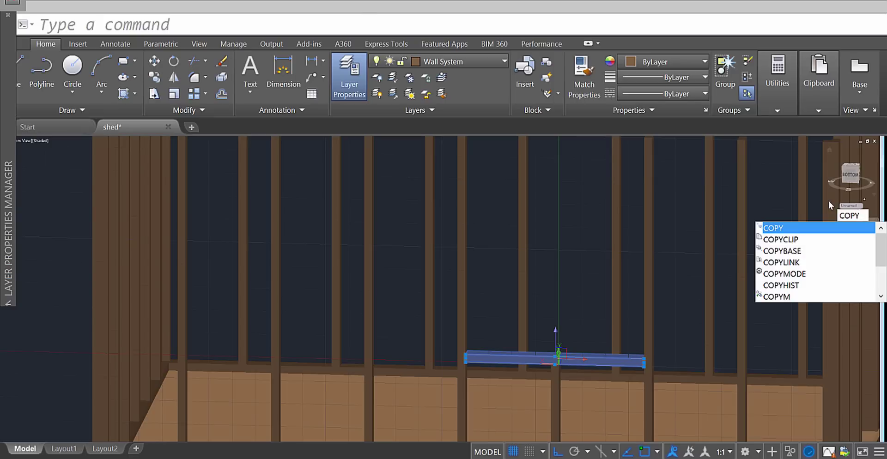
key(Return)
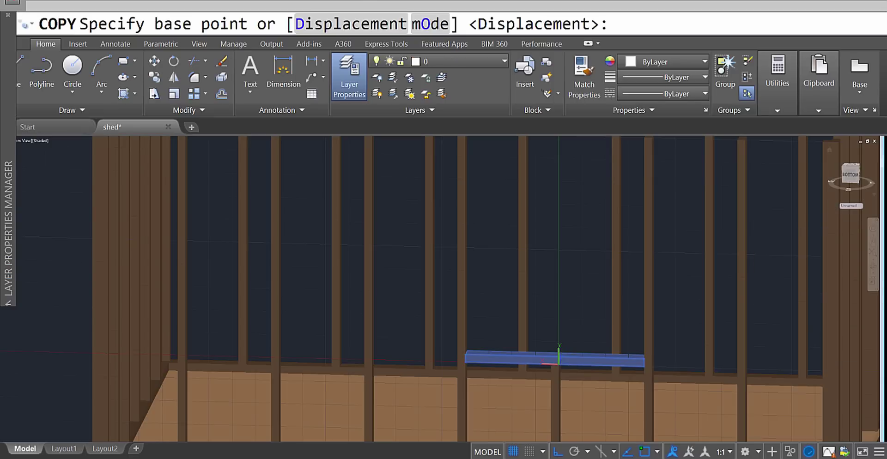
click(477, 356)
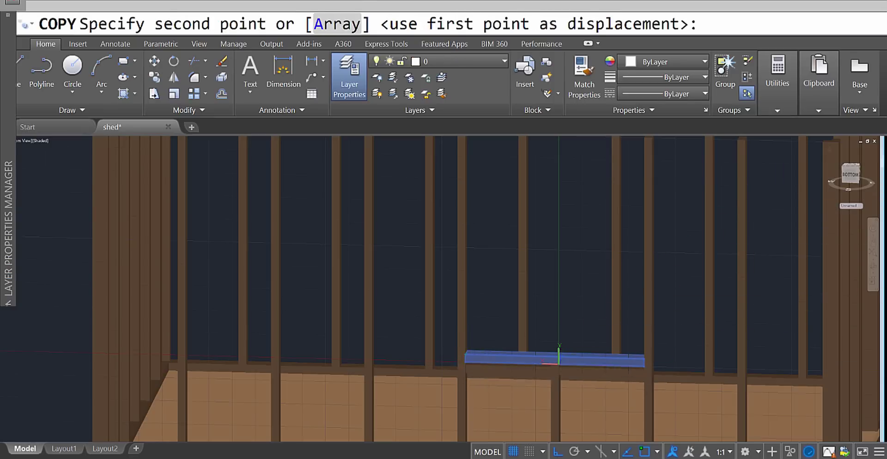
click(482, 369)
Copy the window sill 3.1 straight up between the same two full-height studs, using its upper front corner as the base point
text(co)
key(Return)
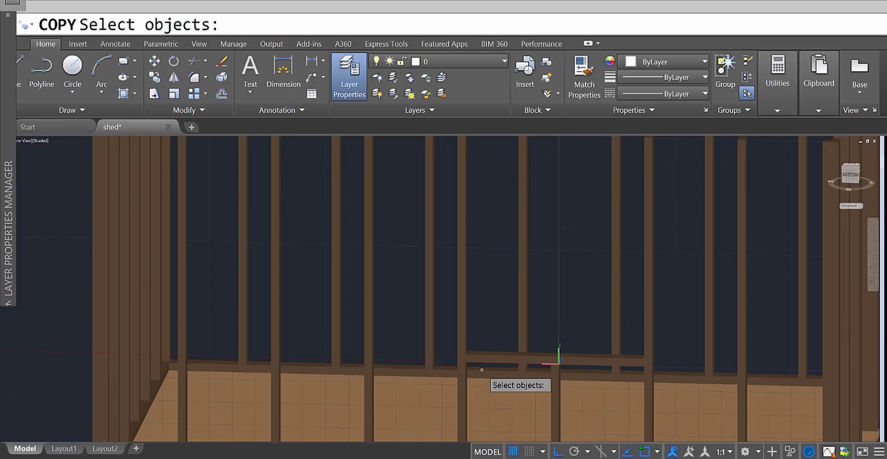
click(489, 358)
key(Return)
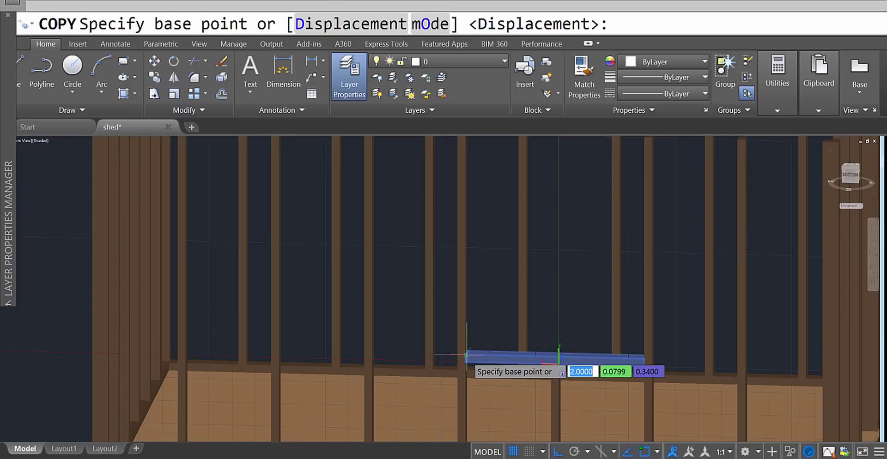
scroll(485, 370, up, 3)
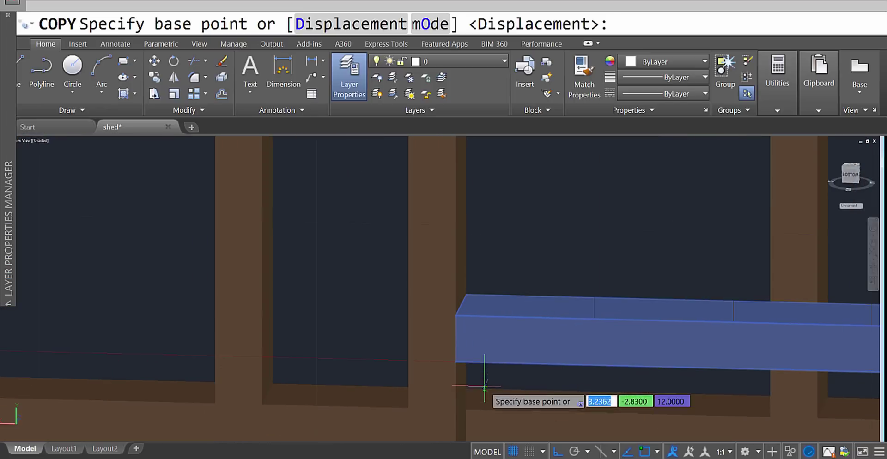
click(455, 318)
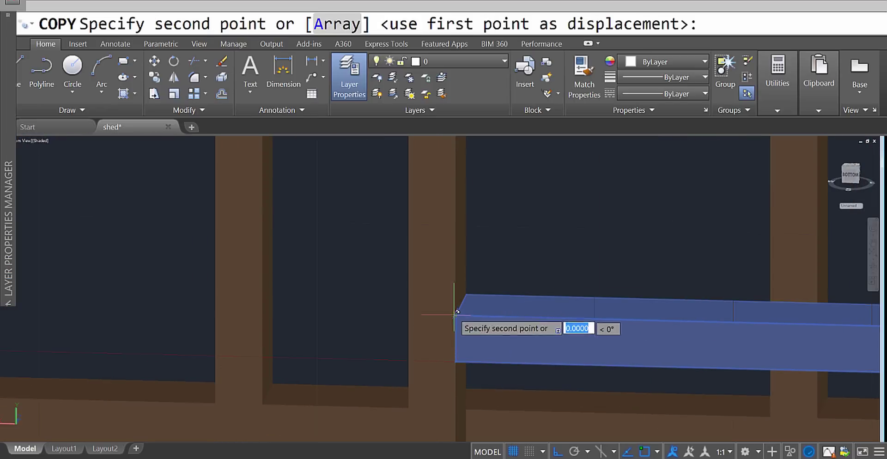
scroll(450, 217, down, 4)
middle_drag(448, 210, 396, 396)
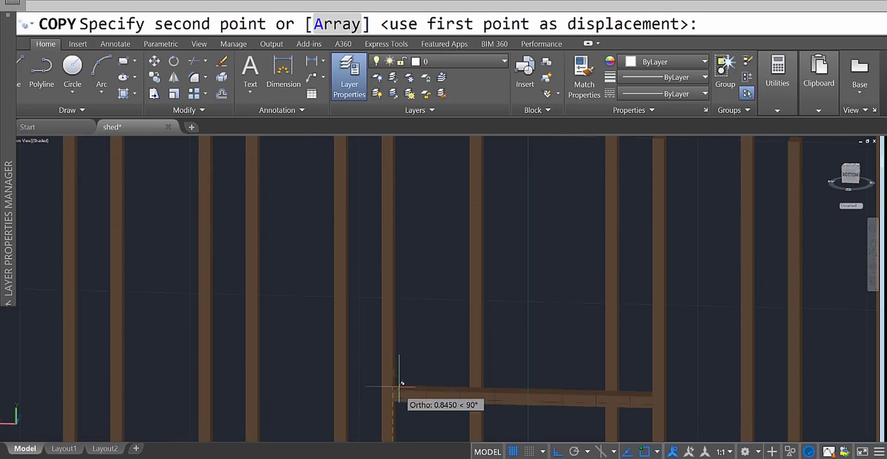
middle_drag(401, 320, 445, 261)
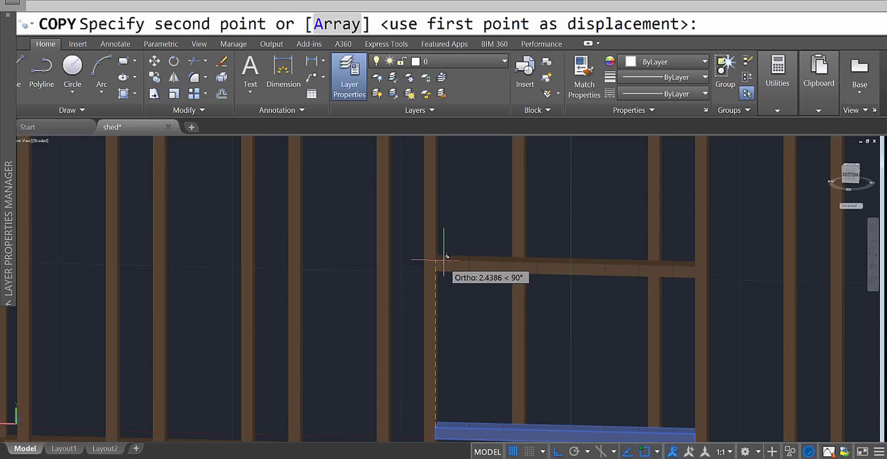
scroll(447, 201, down, 2)
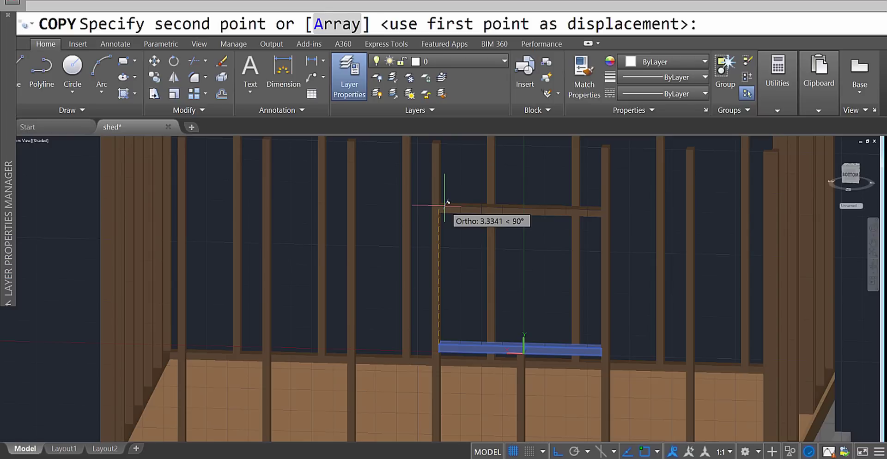
text(3.1)
key(Return)
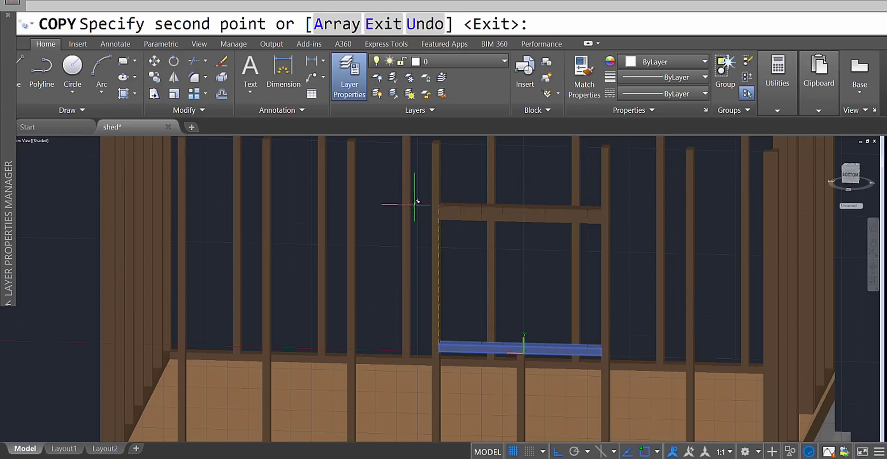
key(Return)
Stretch the upper edge of the copied sill upward by 0.34 to make it a deeper window header, and deselect it
click(561, 215)
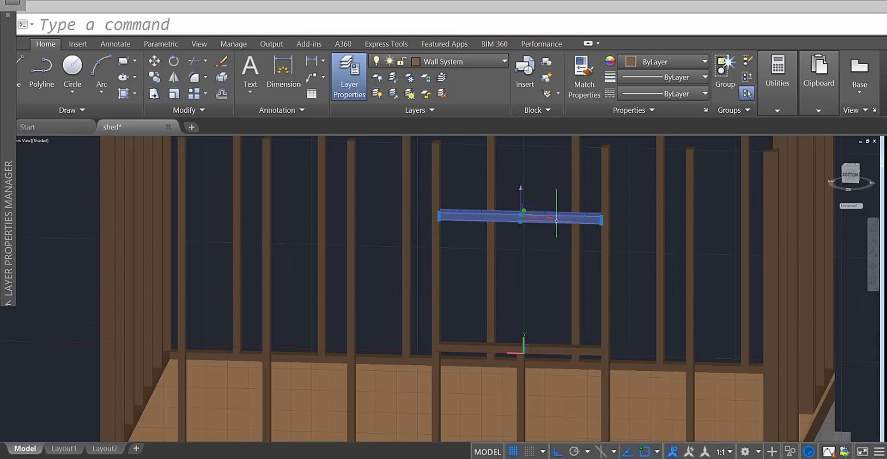
click(853, 178)
scroll(544, 326, up, 4)
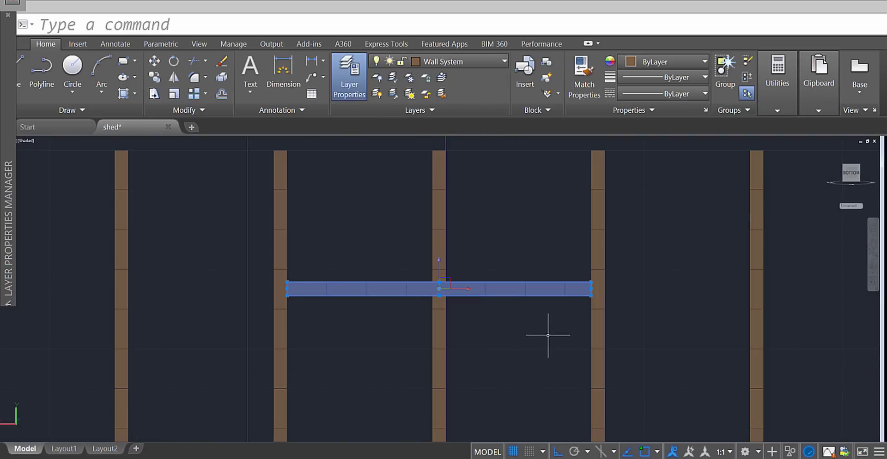
scroll(528, 329, down, 3)
middle_drag(432, 322, 502, 301)
scroll(504, 295, up, 3)
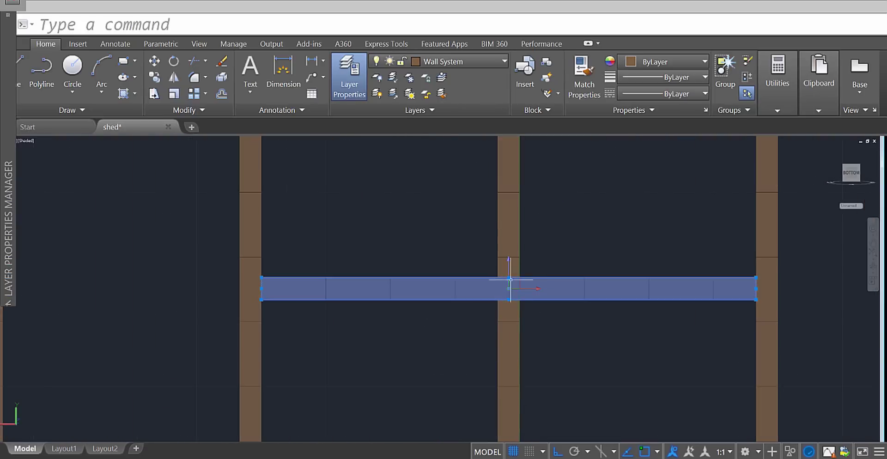
click(509, 278)
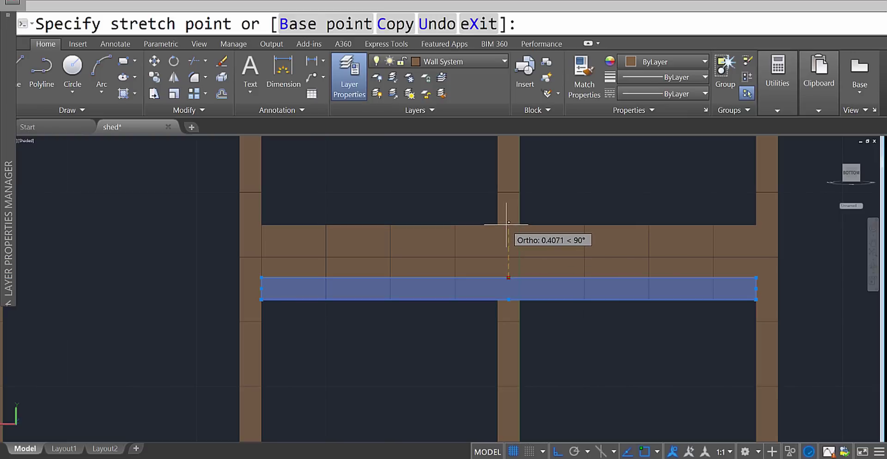
text(.34)
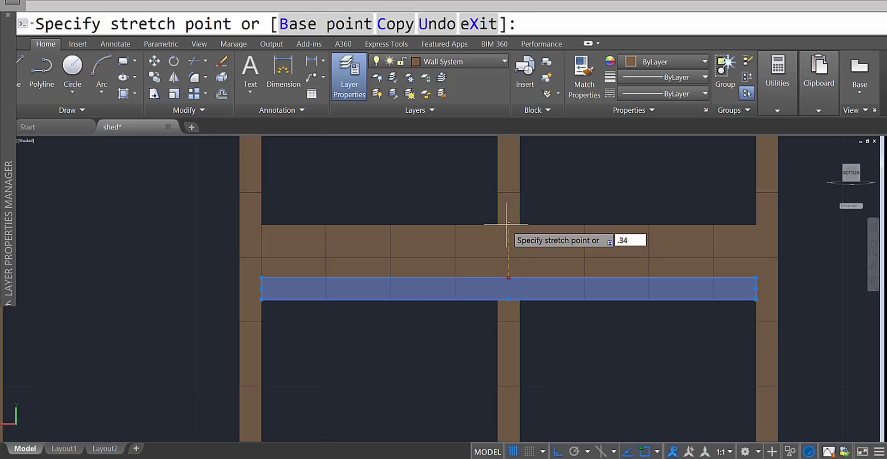
key(Return)
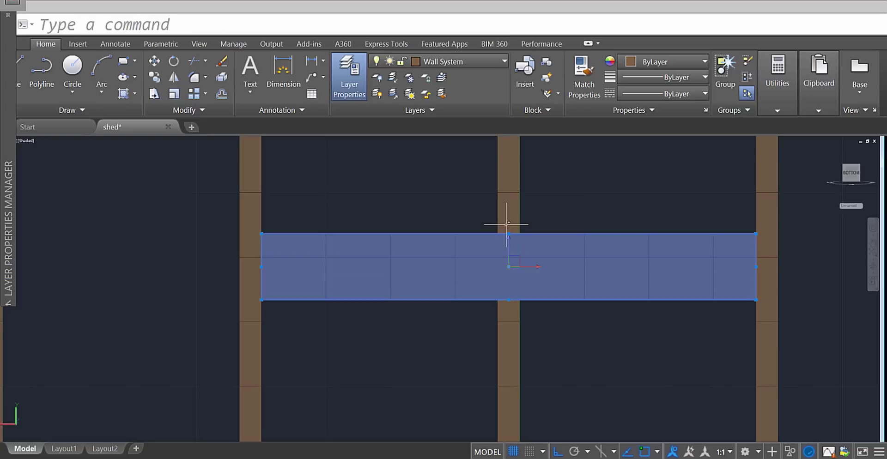
scroll(506, 224, down, 9)
scroll(513, 275, up, 4)
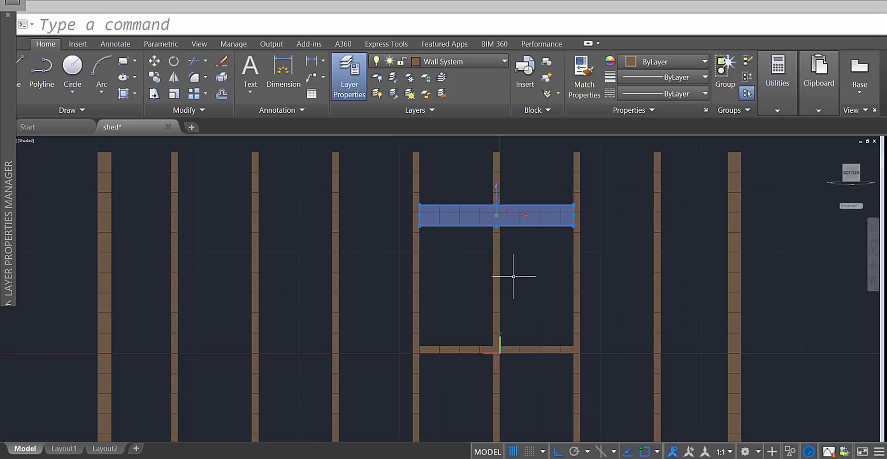
shift+middle_drag(524, 286, 524, 247)
scroll(523, 247, down, 4)
scroll(485, 199, up, 8)
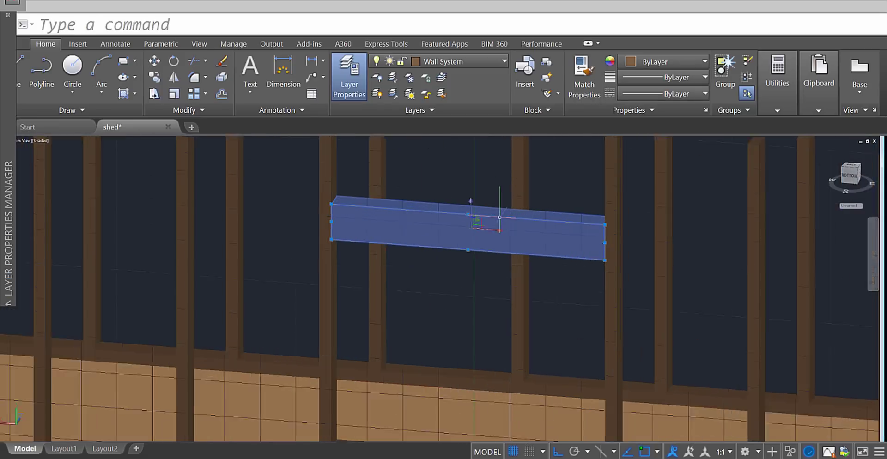
key(Escape)
Move the UCS origin from the short stud to the header's upper front corner where it meets the full-height stud
scroll(594, 317, down, 3)
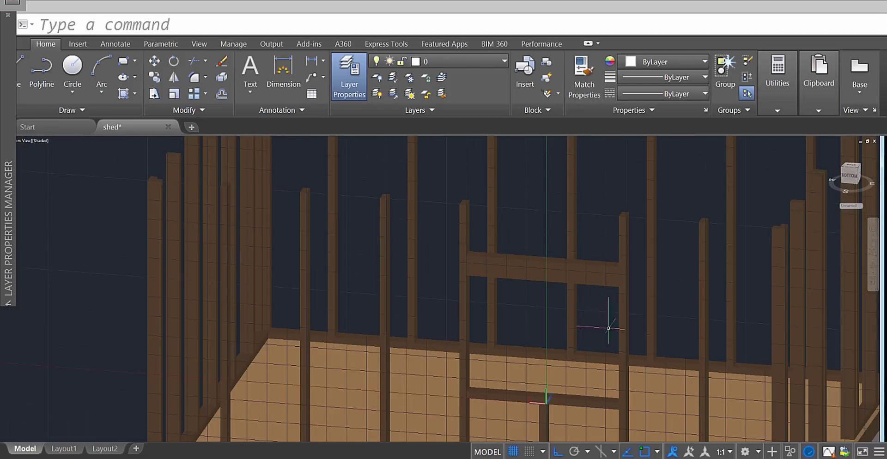
scroll(729, 343, up, 3)
shift+middle_drag(728, 343, 702, 350)
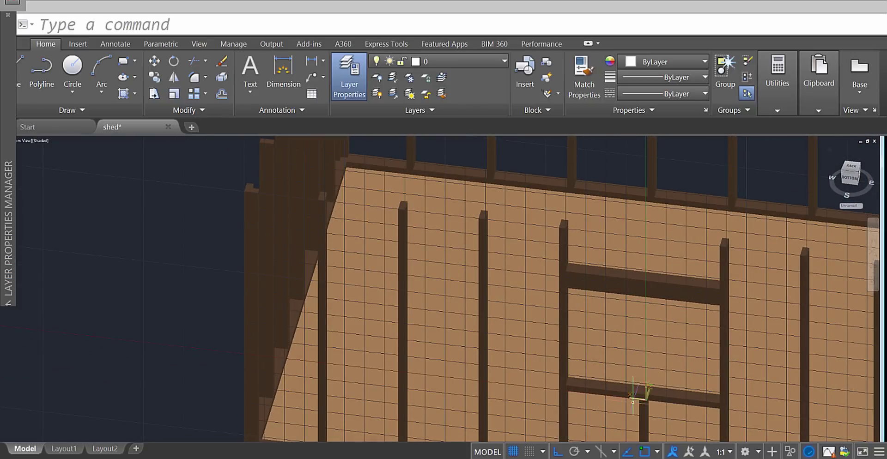
scroll(644, 390, up, 2)
scroll(655, 386, up, 2)
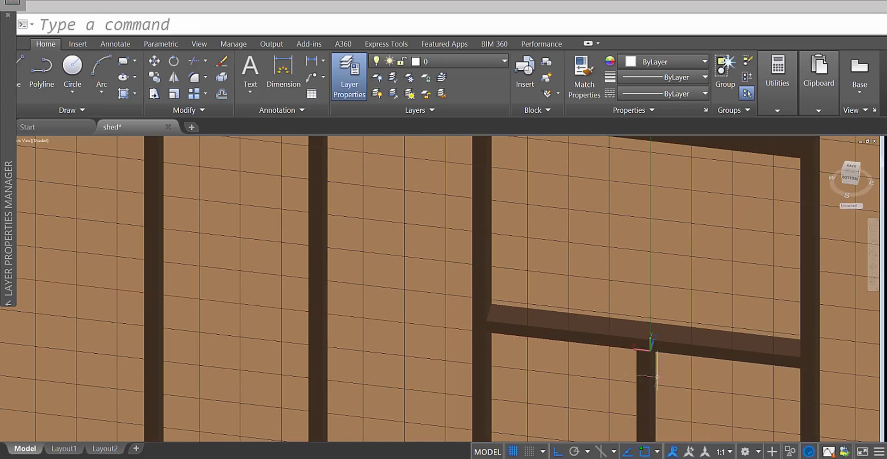
click(650, 351)
shift+middle_drag(647, 356, 677, 261)
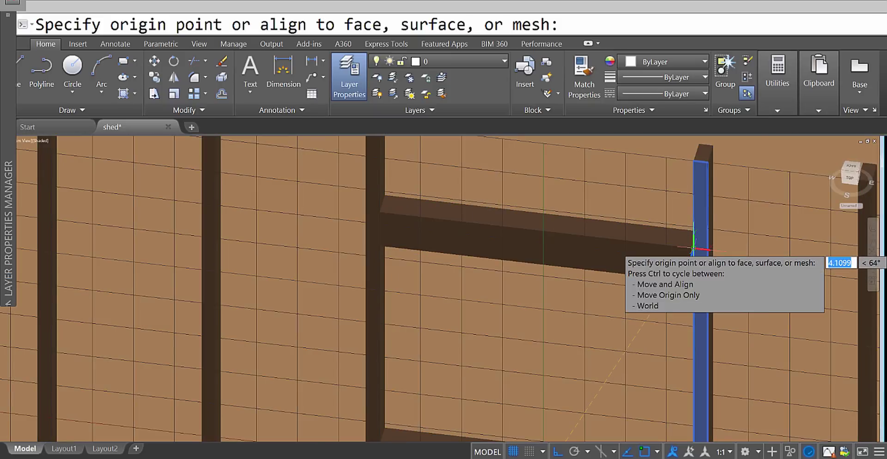
click(693, 249)
Draw a rectangle about 0.25 by 0.34 on the header's top face, spanning the full depth of the face
scroll(682, 253, up, 3)
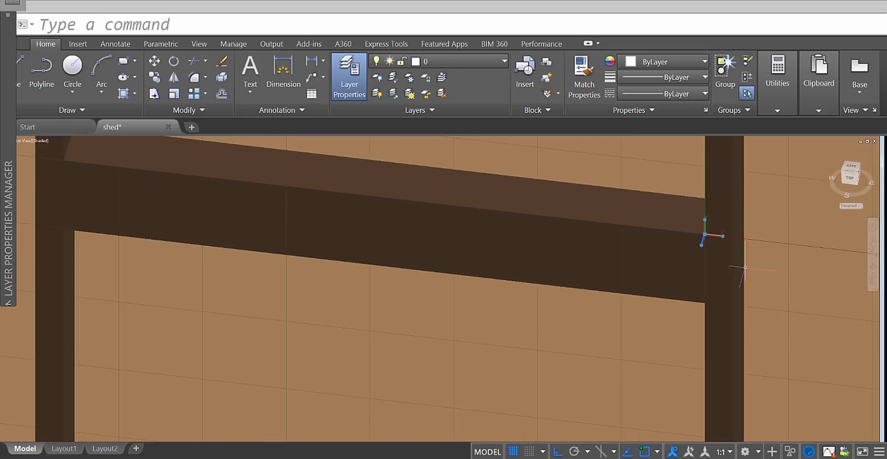
scroll(717, 273, down, 5)
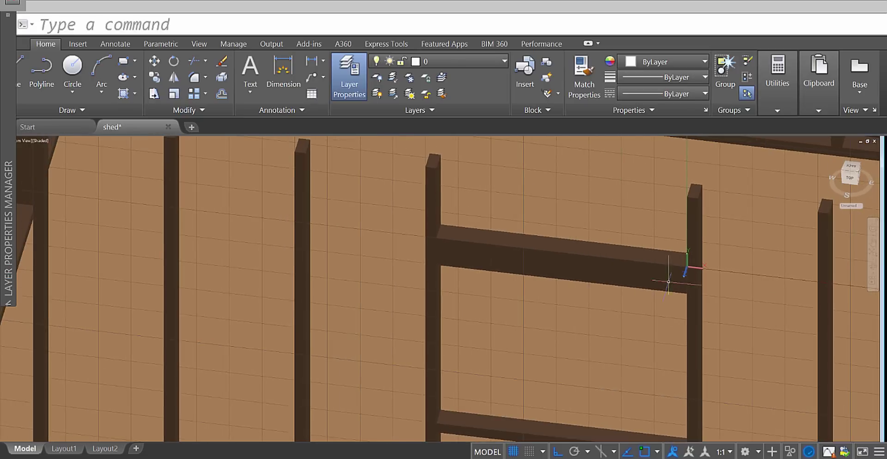
scroll(646, 263, up, 2)
scroll(621, 265, down, 1)
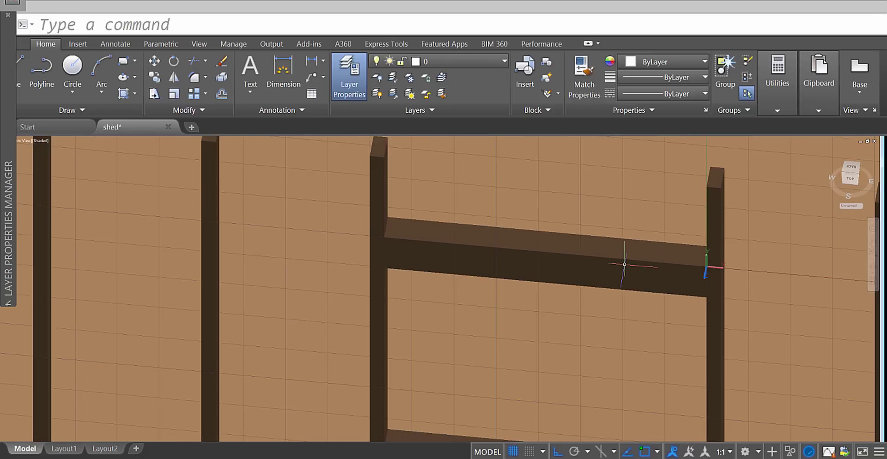
text(rec)
key(Return)
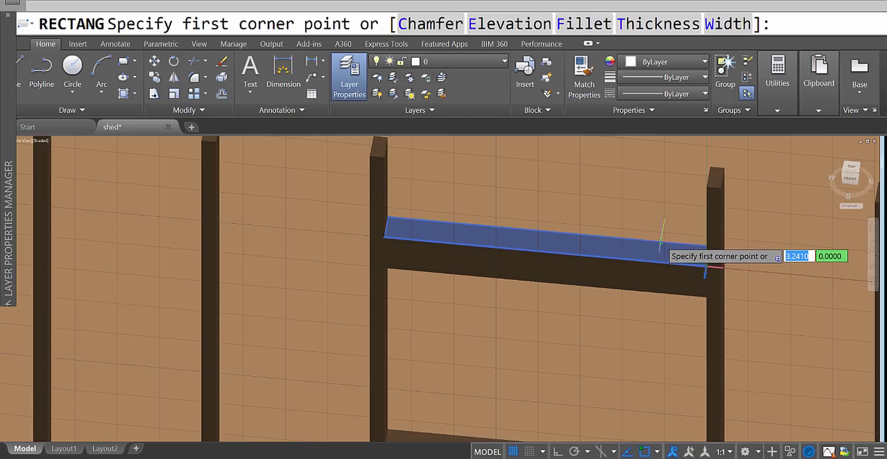
click(659, 241)
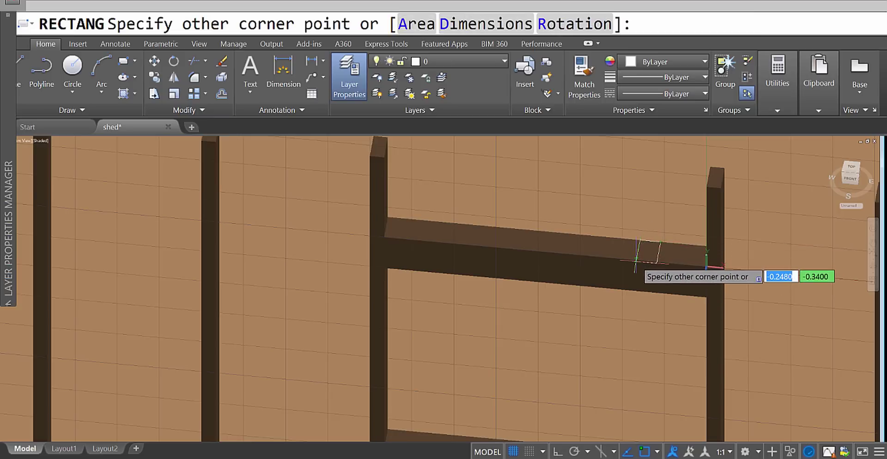
scroll(643, 255, down, 4)
scroll(643, 256, up, 6)
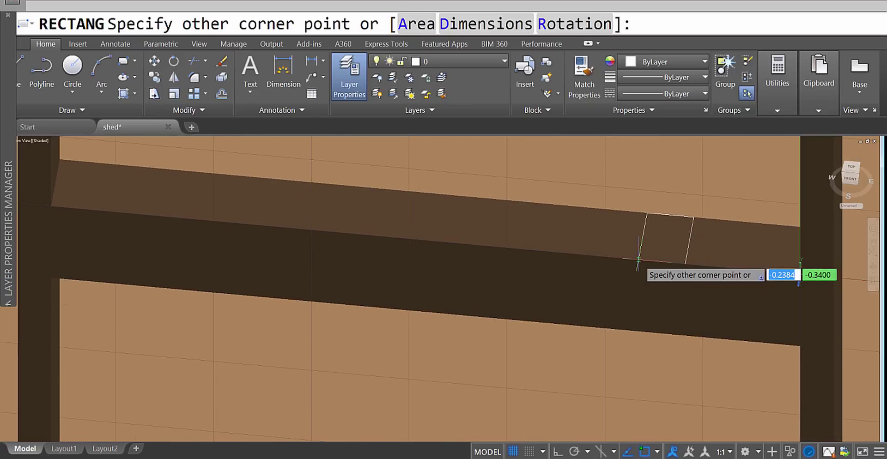
click(636, 258)
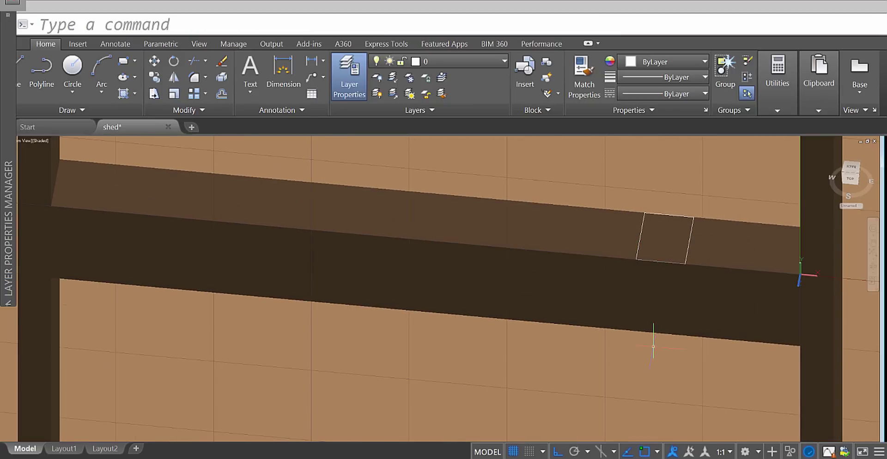
click(850, 174)
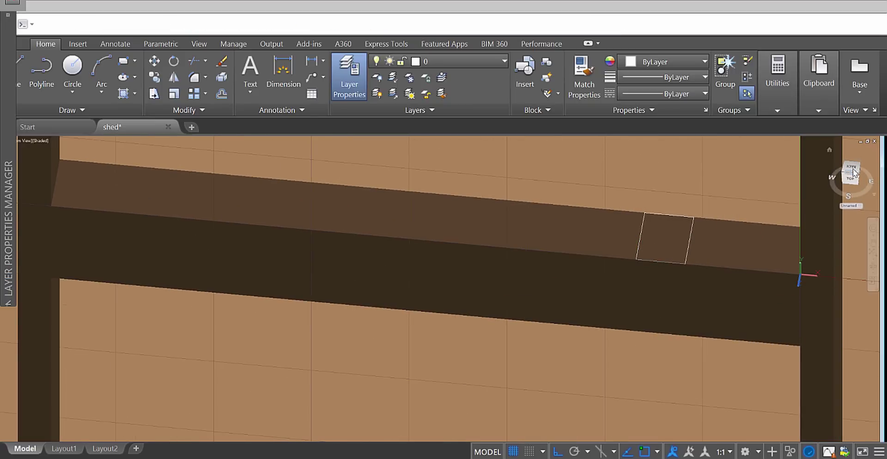
Switch to the Back view and frame the rectangle on the header's top face
shift+middle_drag(687, 258, 459, 385)
click(851, 173)
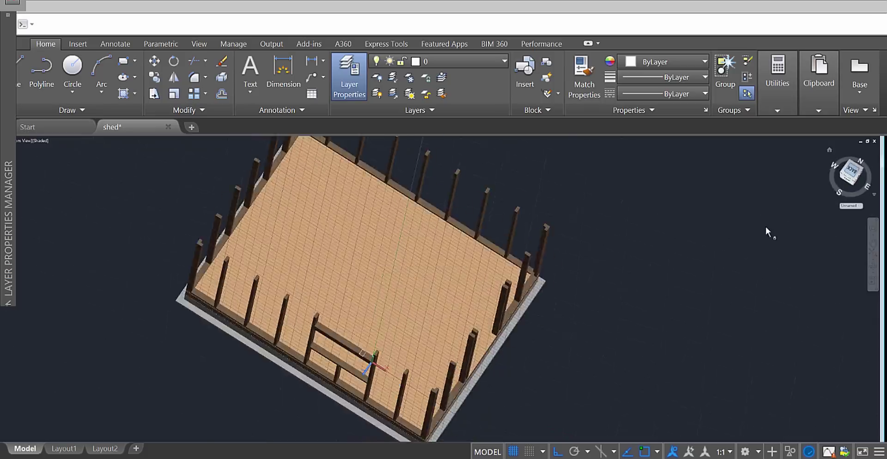
scroll(396, 212, up, 5)
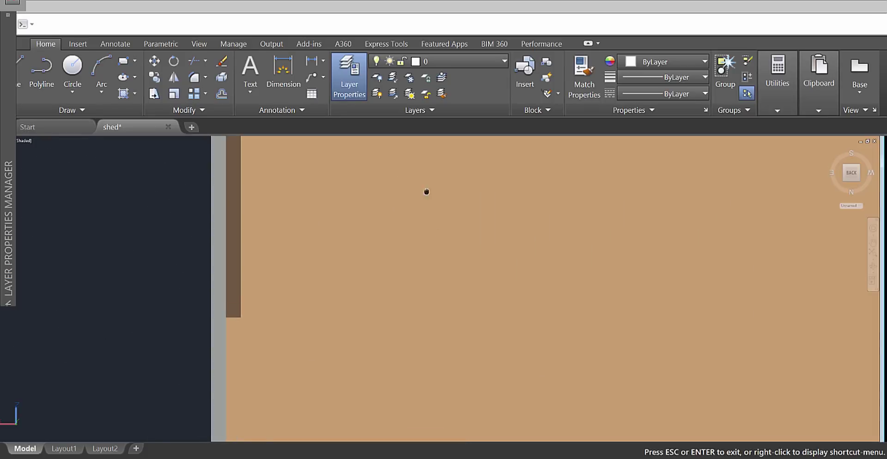
scroll(420, 185, down, 2)
scroll(460, 318, up, 5)
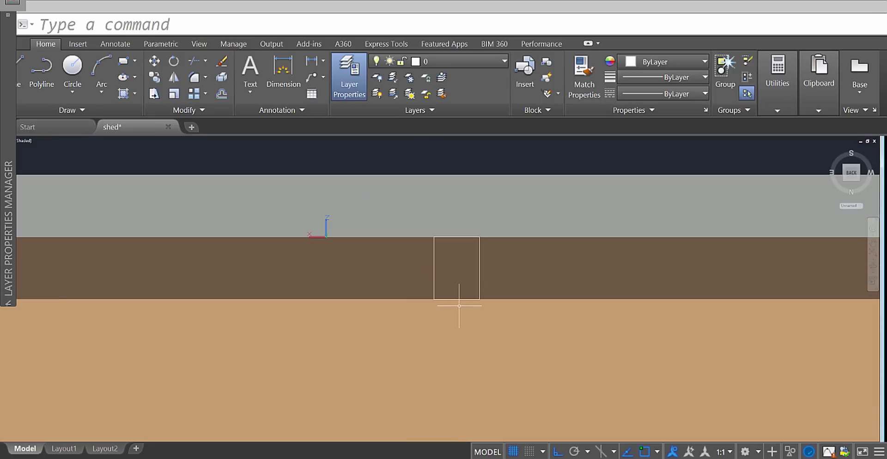
click(478, 253)
key(Escape)
click(480, 253)
key(Escape)
click(481, 275)
key(Escape)
Turn off the Wall System layer and stretch the rectangle's front vertex farther from the UCS origin so the front edge is 0.17 long
click(481, 61)
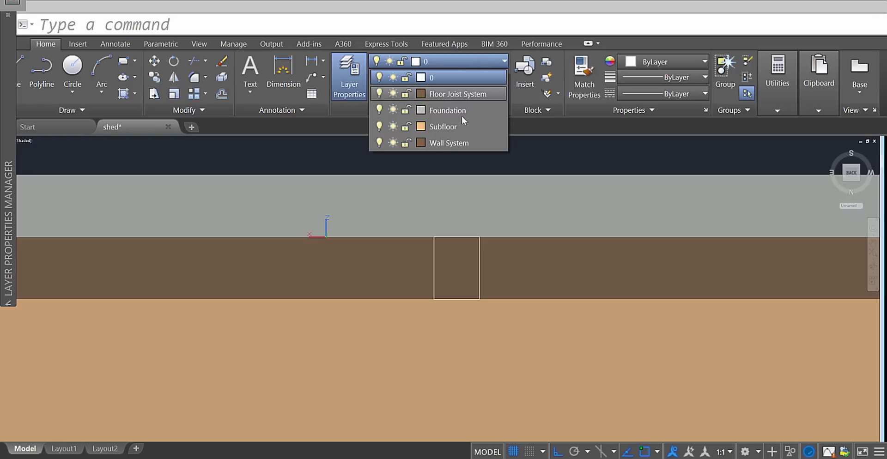
click(380, 143)
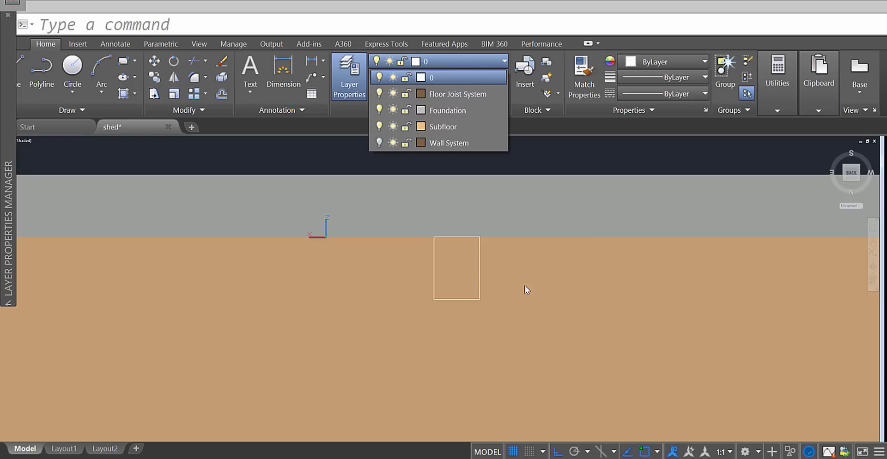
click(481, 277)
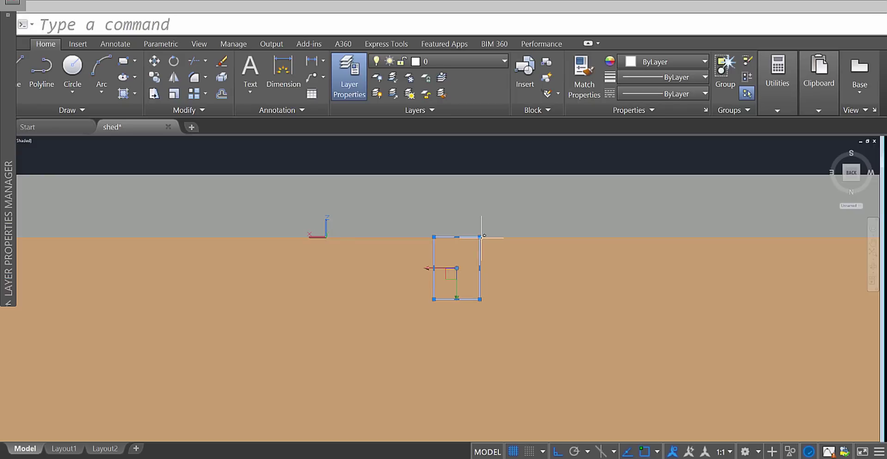
mouse_move(482, 235)
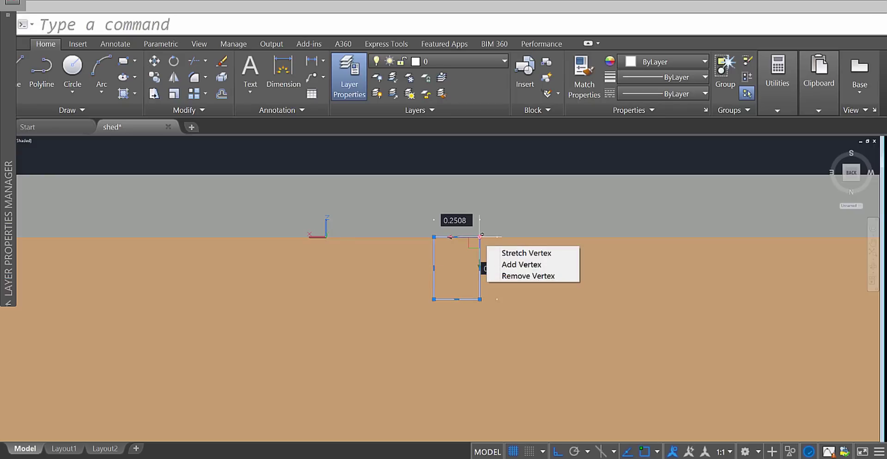
click(481, 238)
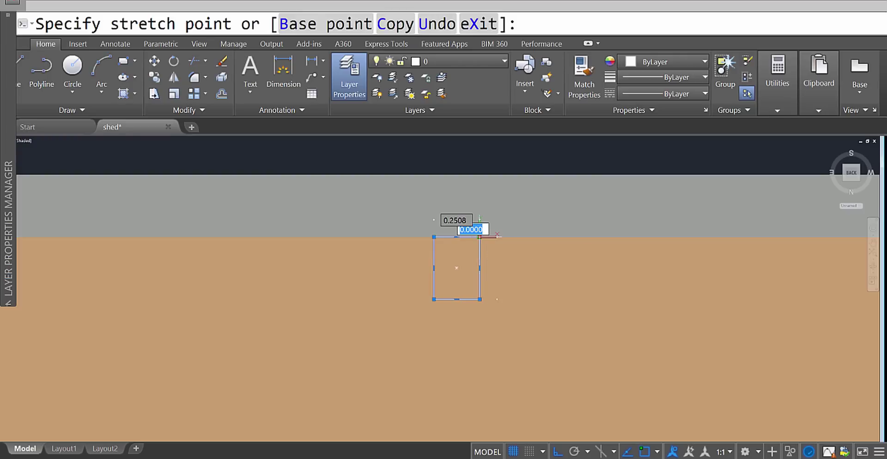
key(Tab)
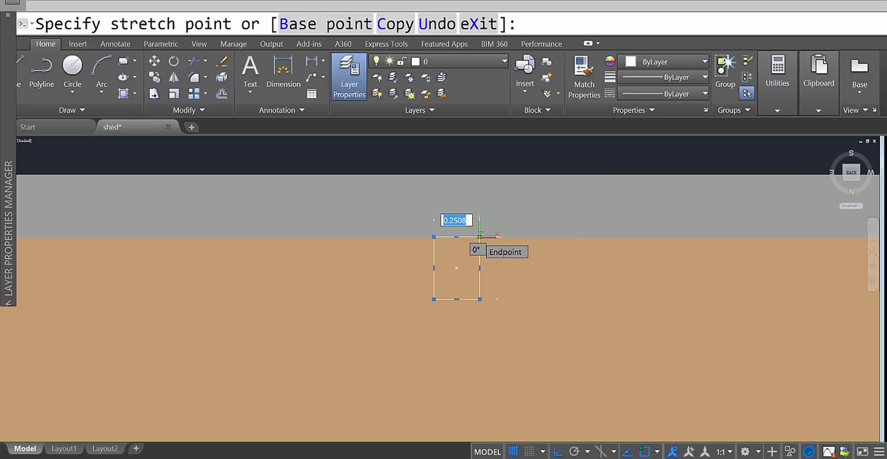
text(.17)
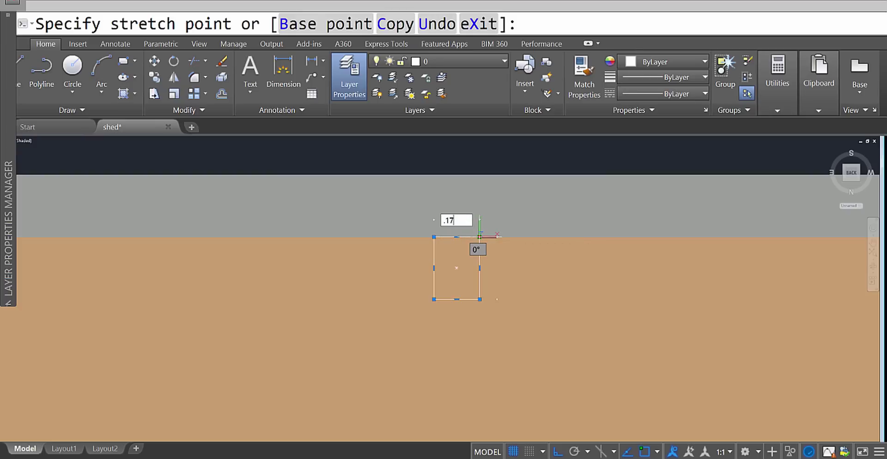
key(Return)
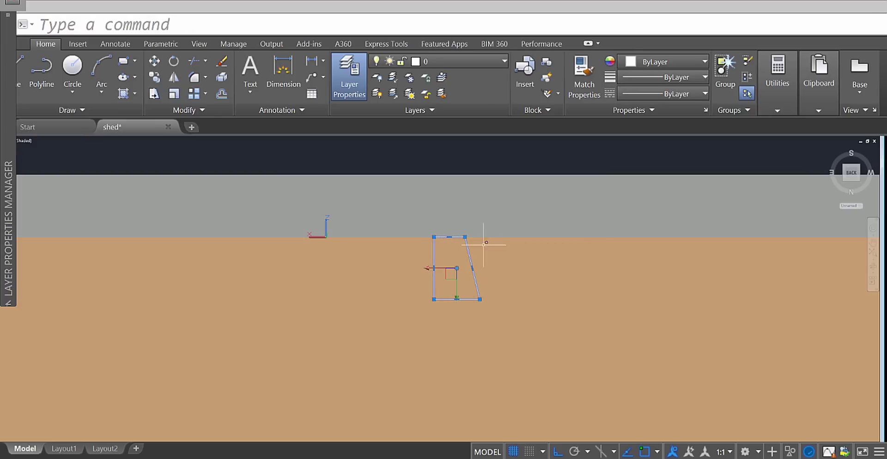
Stretch the matching rear vertex so the rectangle's rear edge is also 0.17 long, and deselect it
click(479, 299)
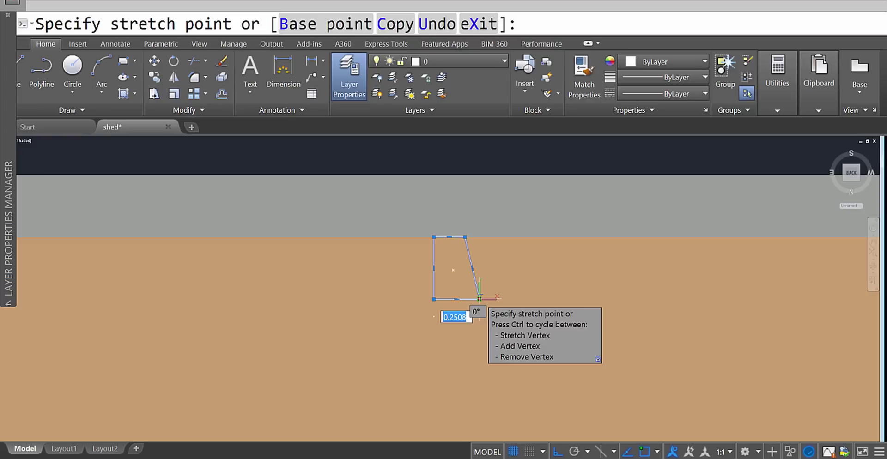
text(.)
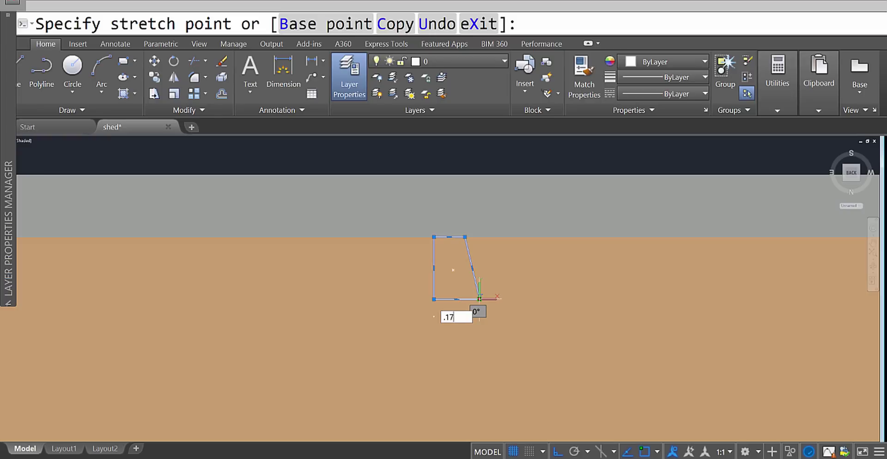
text(17)
key(Return)
key(Escape)
Turn the Wall System layer back on, keeping the current layer 0 on
scroll(485, 300, down, 3)
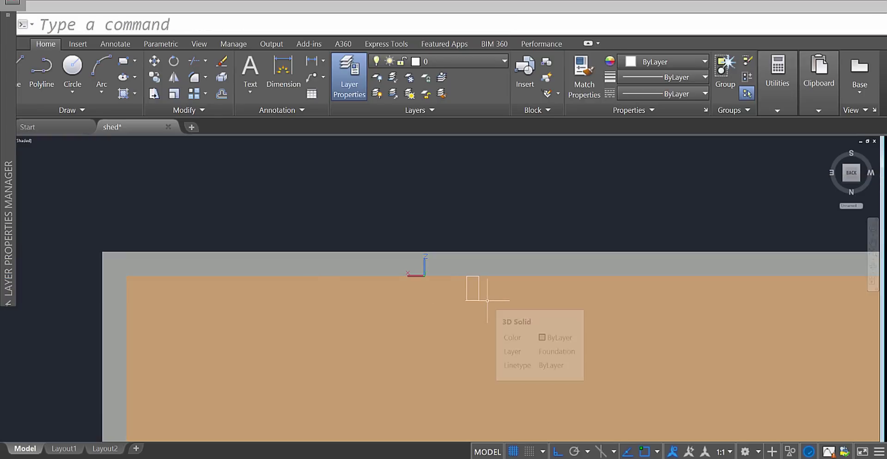
scroll(374, 226, down, 3)
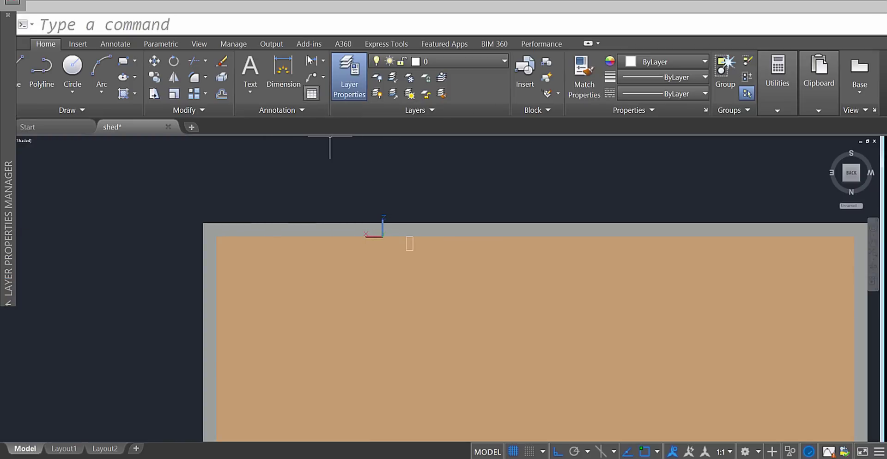
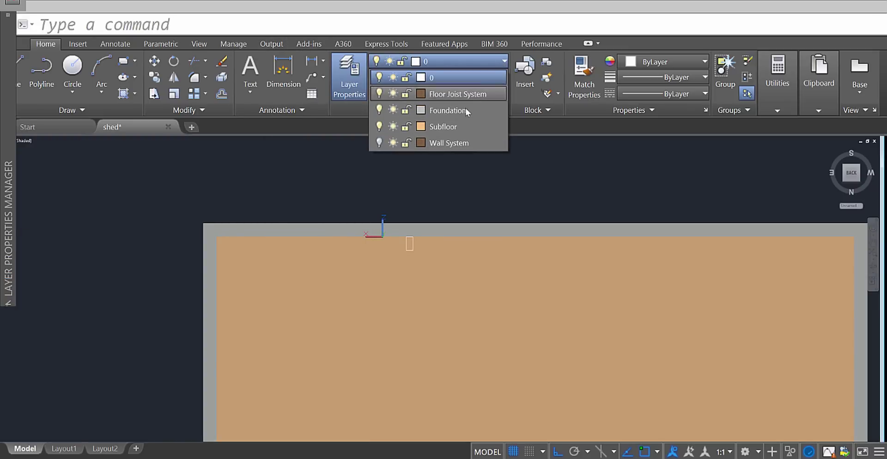
click(431, 145)
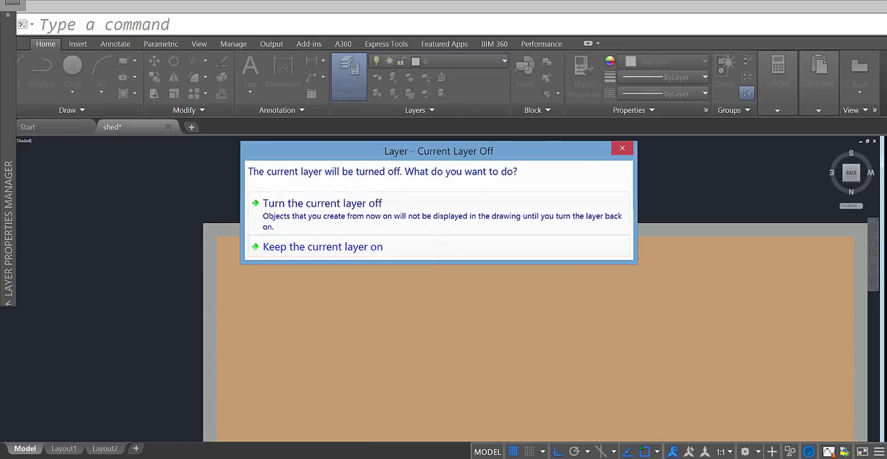
click(438, 245)
click(471, 63)
click(456, 76)
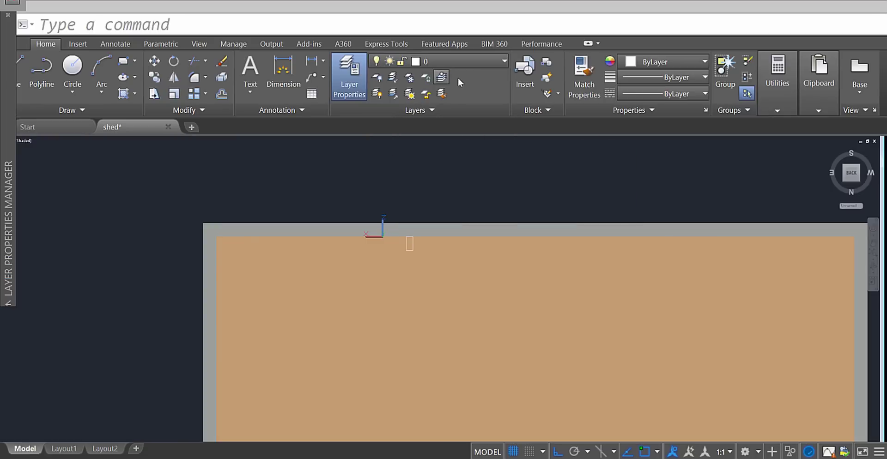
click(489, 65)
click(379, 143)
click(379, 143)
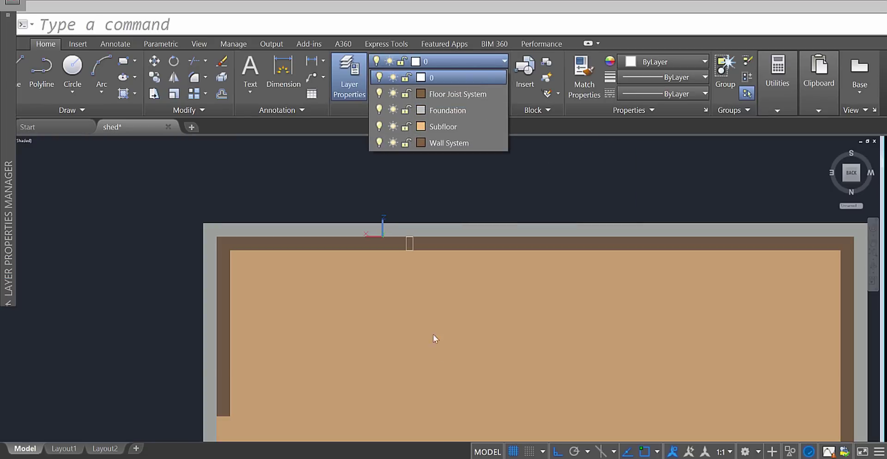
click(419, 347)
Restore an angled view of the header, close up on the narrowed rectangle
shift+middle_drag(412, 343, 555, 286)
key(ctrl+z)
scroll(480, 199, up, 6)
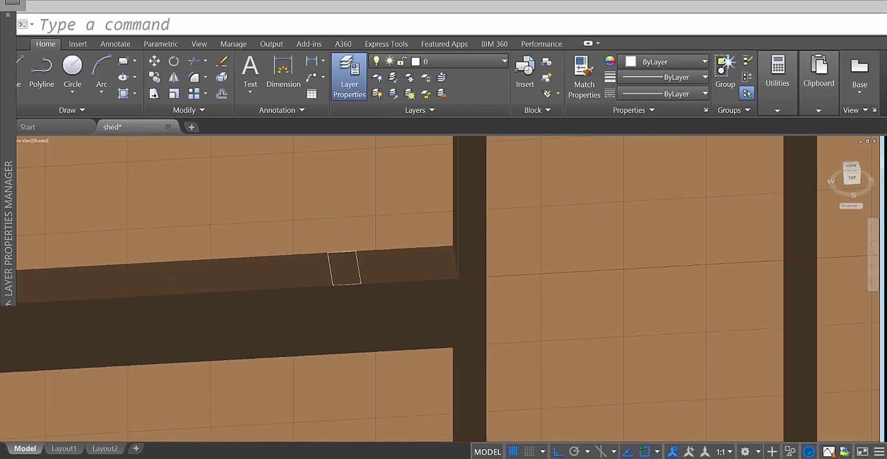
key(Escape)
shift+middle_drag(481, 199, 488, 238)
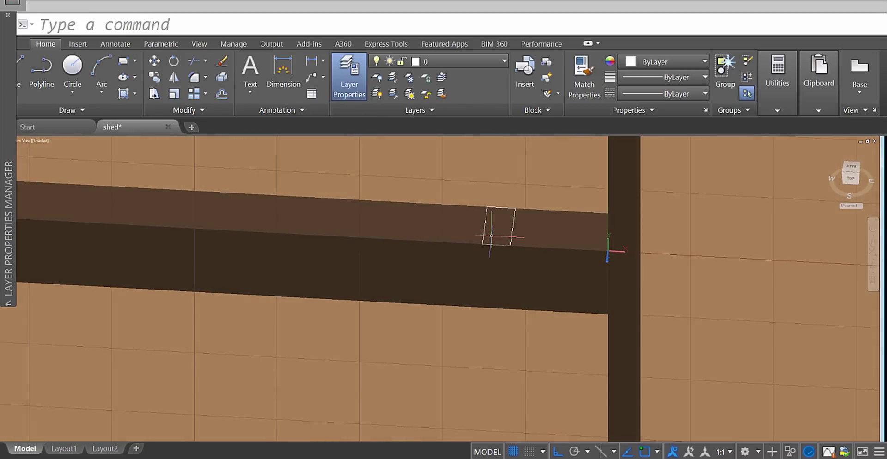
text(mo)
key(Return)
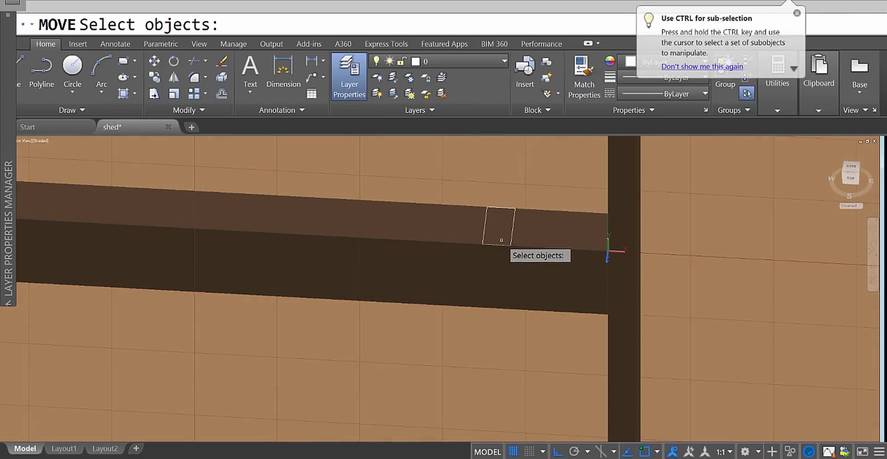
click(499, 226)
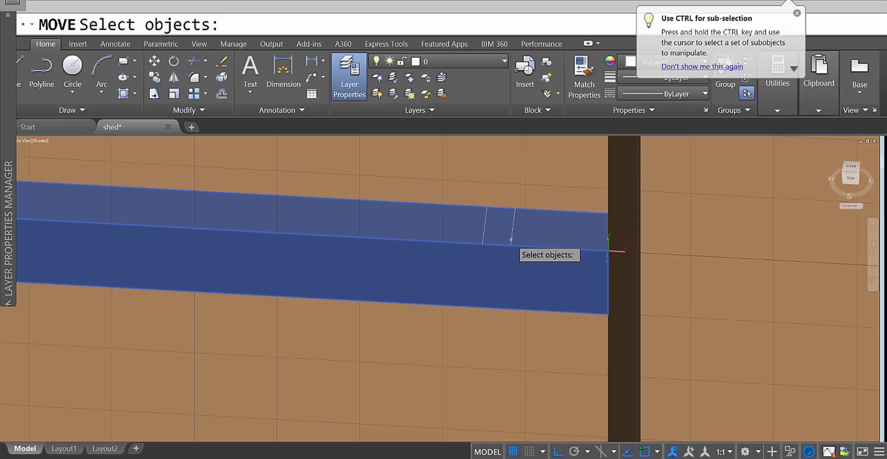
key(Escape)
Move the rectangle along the header so its nearer front corner meets the UCS origin at the full-height stud
click(511, 240)
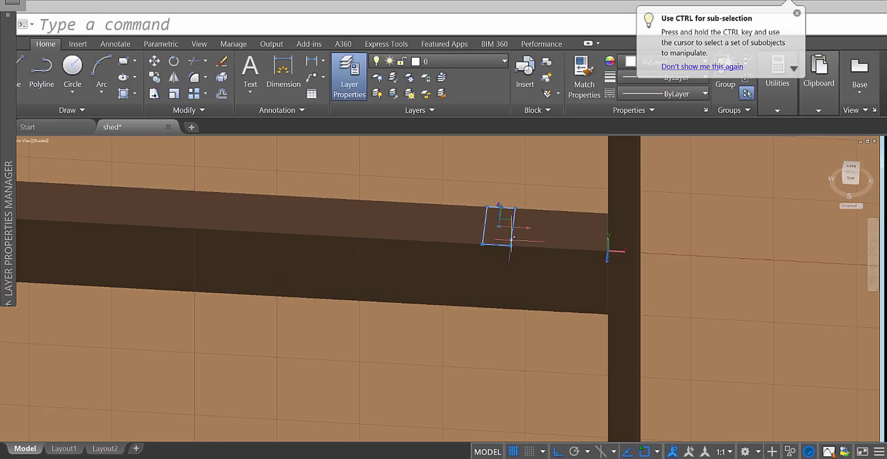
text(m)
key(Return)
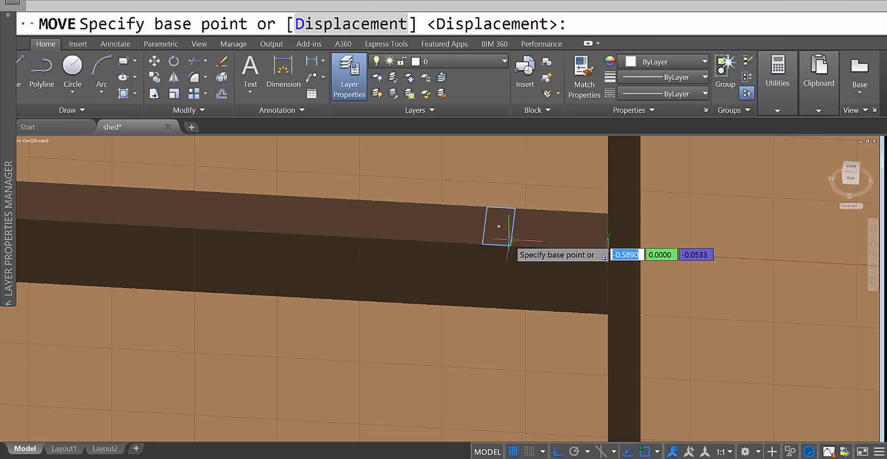
click(512, 246)
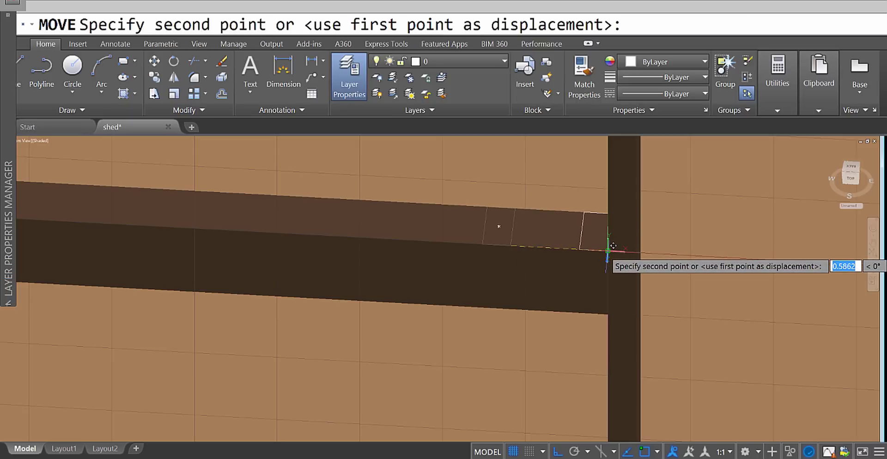
click(608, 251)
Move the rectangle 1.34 along the header away from that stud, using its outer front corner as the base point
scroll(532, 297, up, 2)
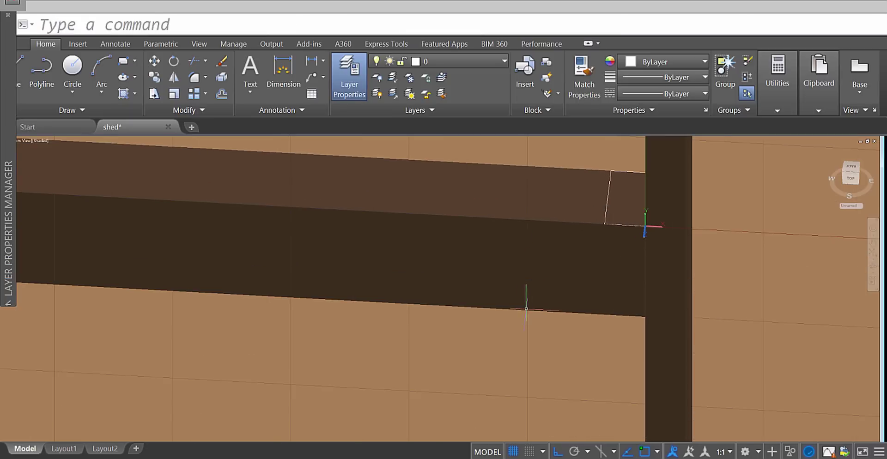
scroll(527, 297, down, 4)
mouse_move(709, 341)
shift+middle_down()
mouse_move(710, 355)
mouse_move(729, 361)
mouse_move(699, 354)
shift+middle_up()
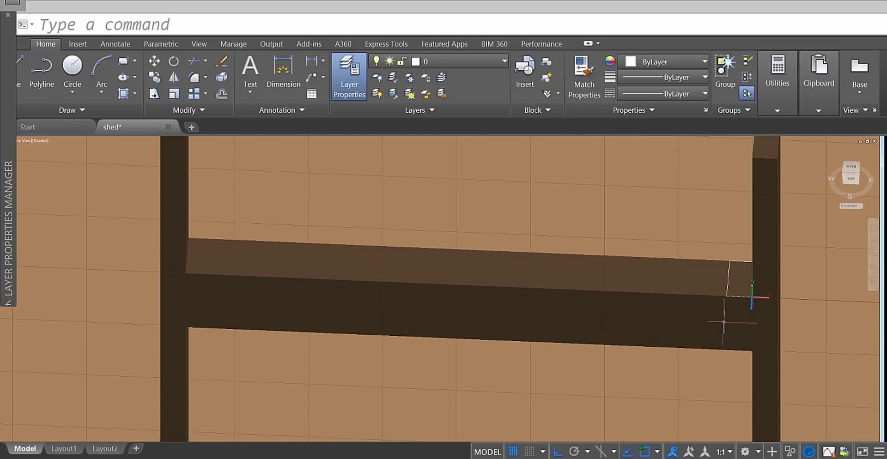
shift+middle_drag(728, 311, 735, 317)
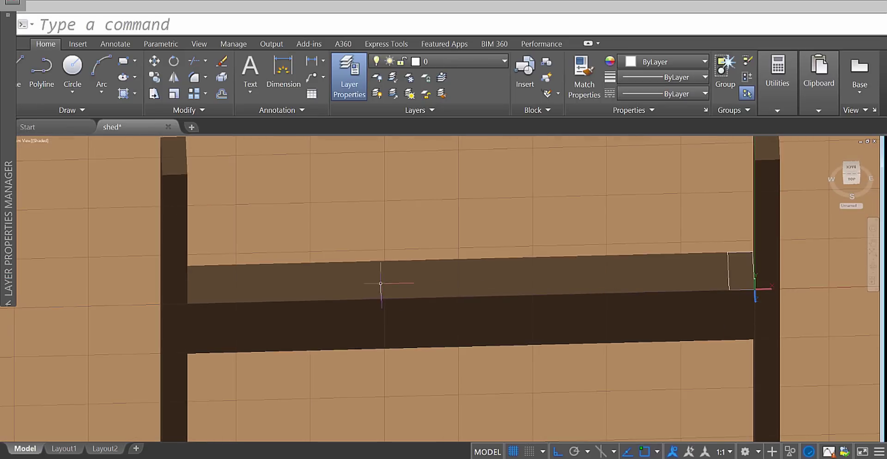
shift+middle_drag(686, 295, 693, 299)
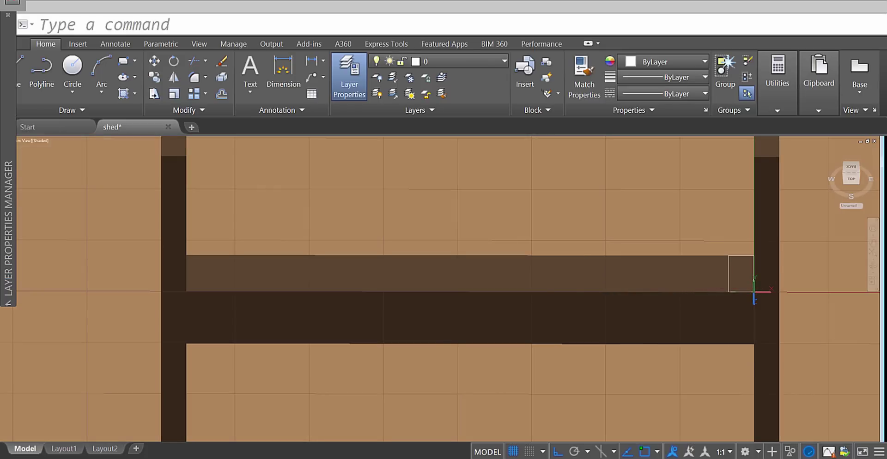
text(m)
key(Return)
click(735, 277)
key(Return)
click(733, 291)
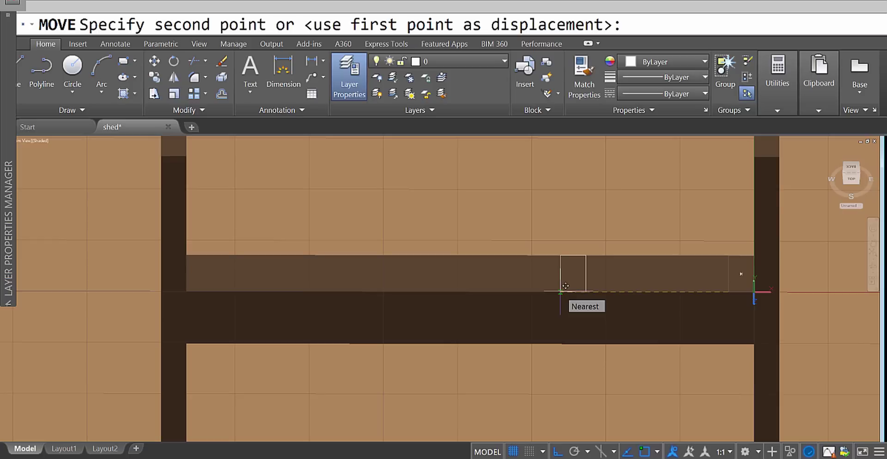
text(1.34)
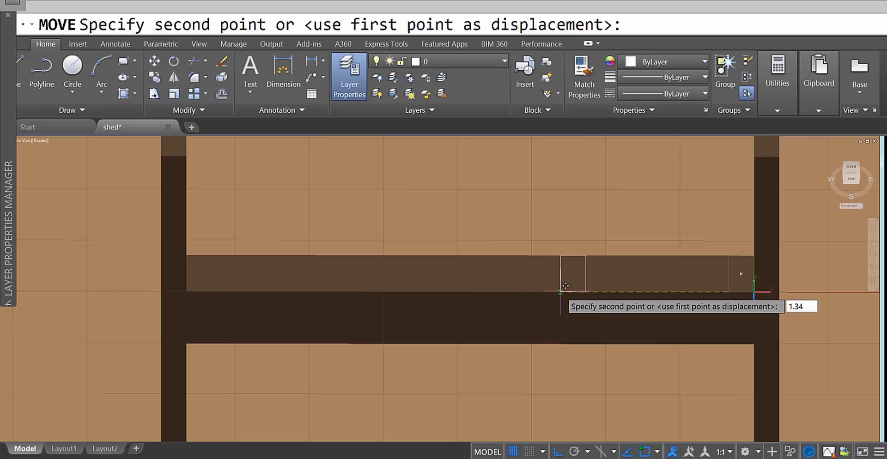
key(Return)
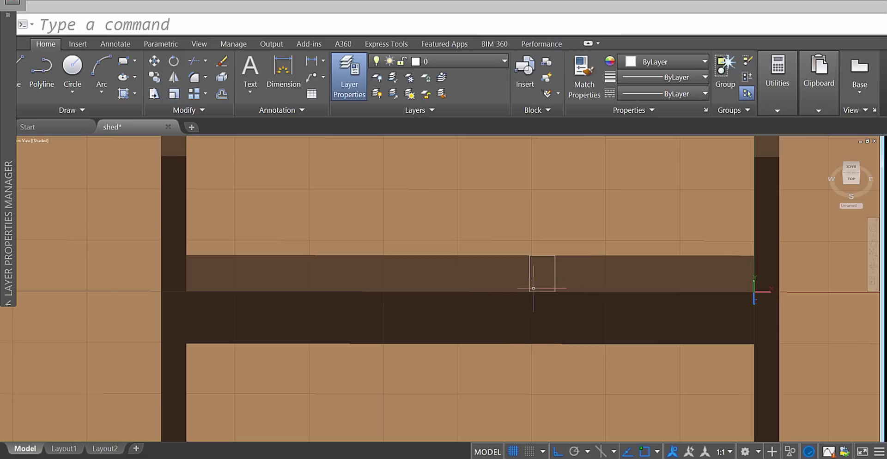
Copy the rectangle on the header 1.34 further along the header, away from the UCS origin
text(ct o)
key(Return)
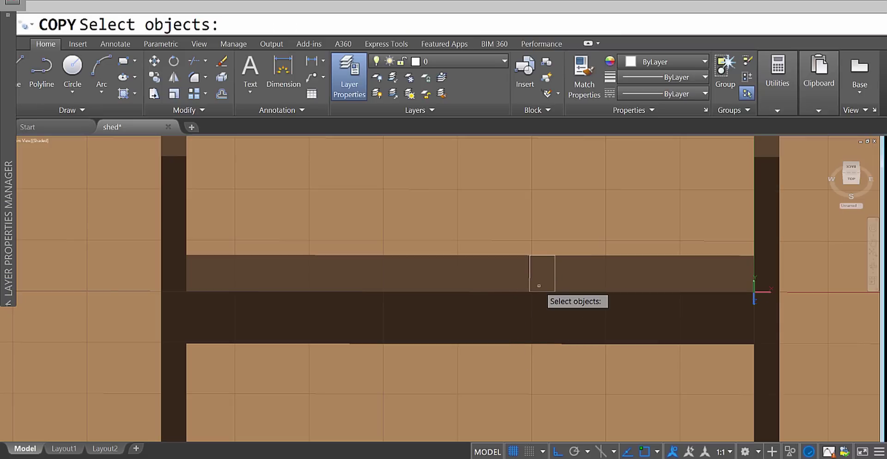
click(530, 287)
key(Return)
click(542, 273)
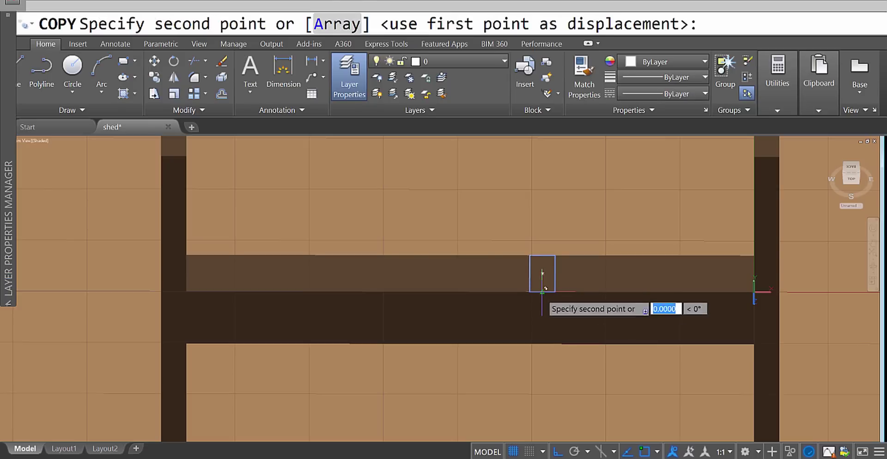
text(1.34)
key(Return)
key(Return)
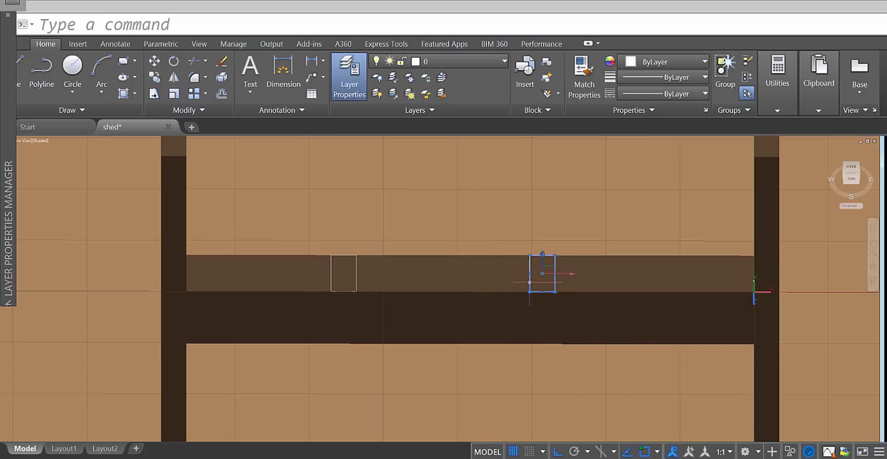
Move both rectangles together along the header by one rectangle width, toward the stud at the UCS origin
click(332, 282)
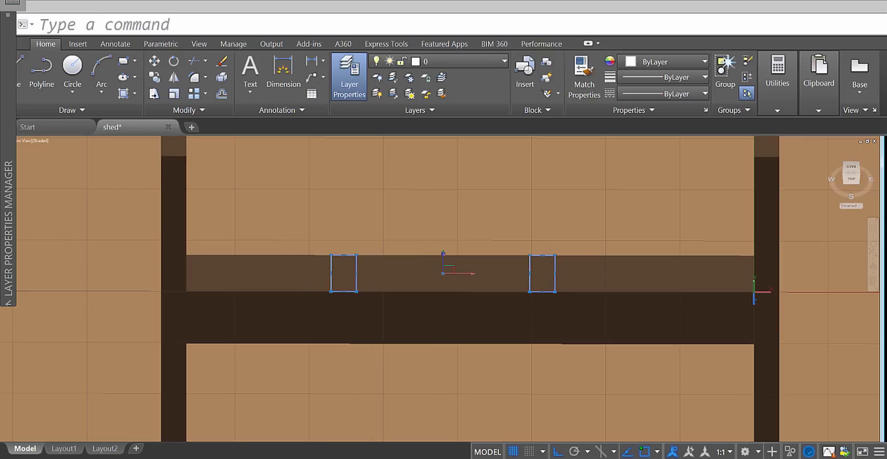
text(m)
key(Return)
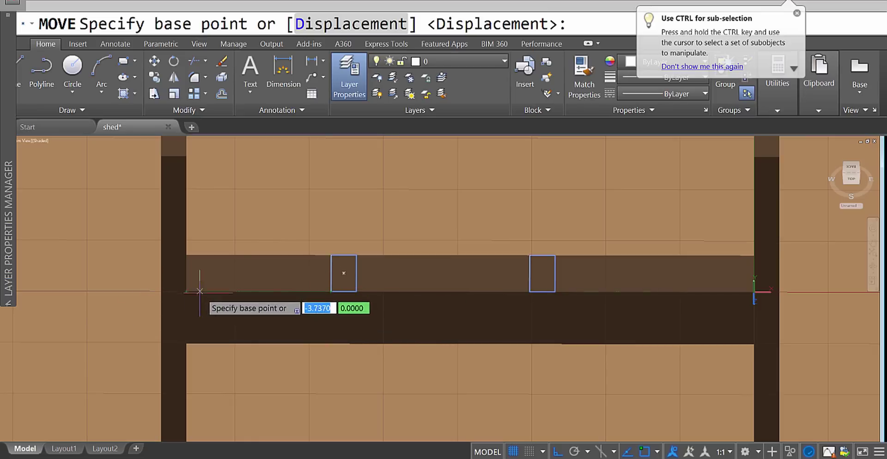
click(331, 291)
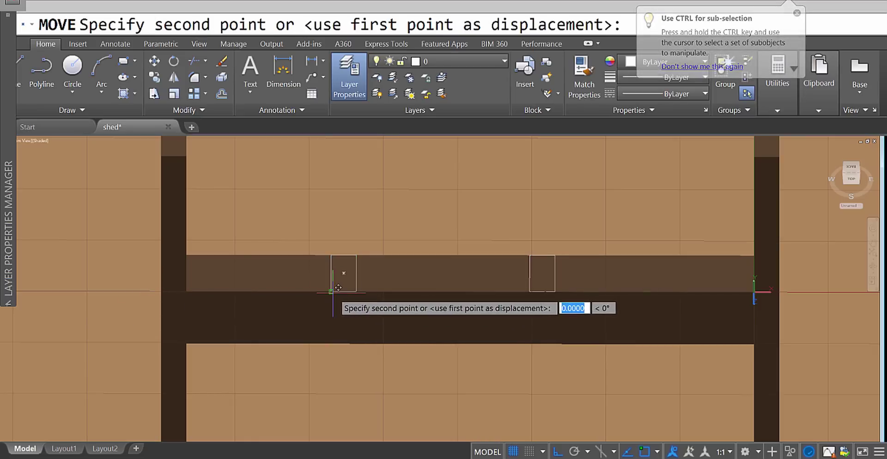
click(355, 291)
Extrude both rectangles upward to the height of the full-height stud beside the header
scroll(535, 346, down, 3)
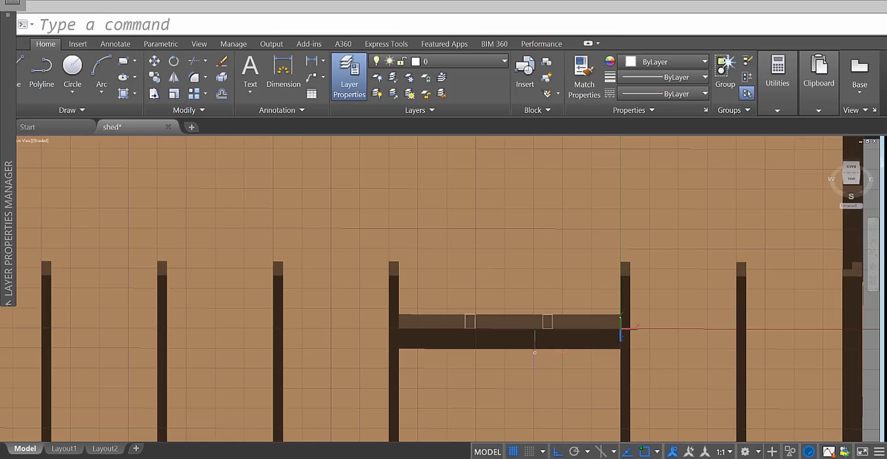
scroll(534, 345, up, 2)
scroll(535, 345, down, 5)
scroll(534, 345, up, 4)
scroll(521, 348, up, 2)
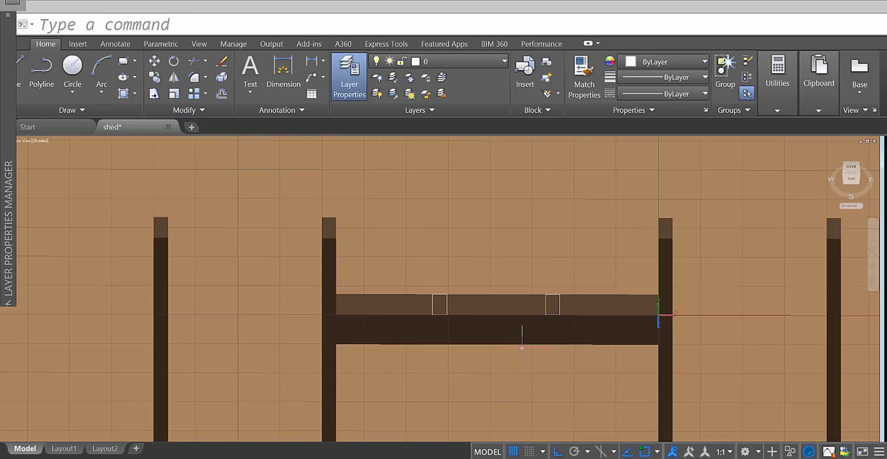
text(ext)
key(Return)
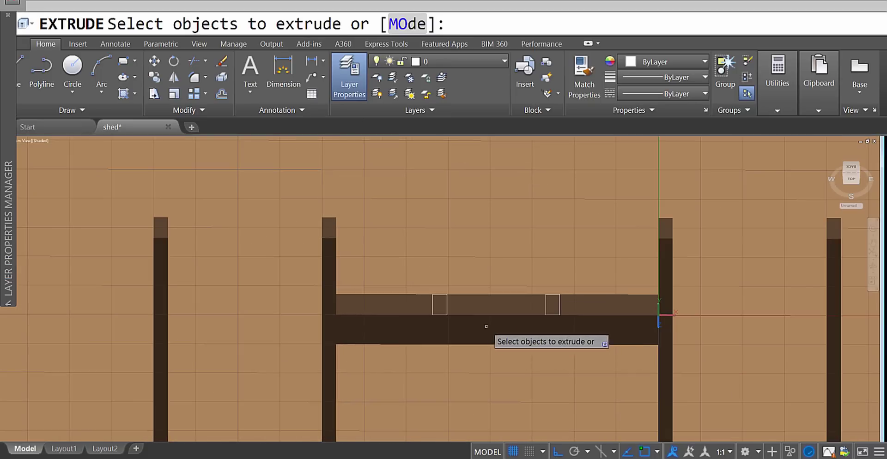
click(446, 307)
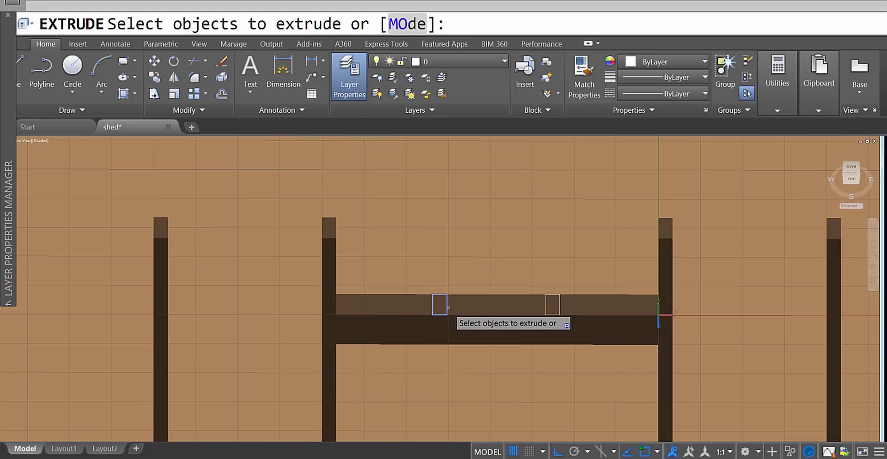
click(546, 304)
key(Return)
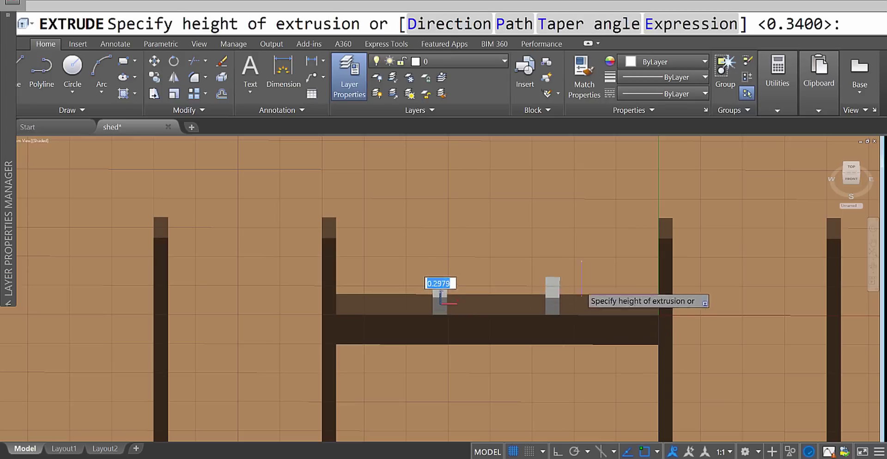
click(658, 237)
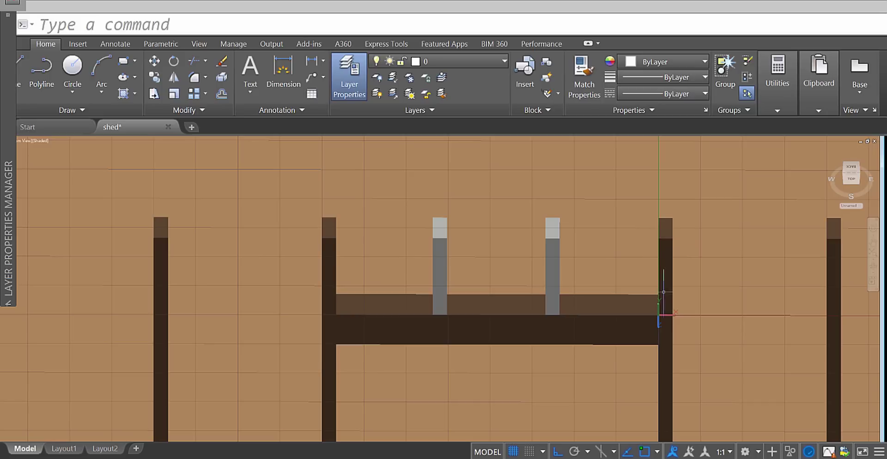
Assign the two extruded short studs to the Wall System layer and clear the selection
click(556, 252)
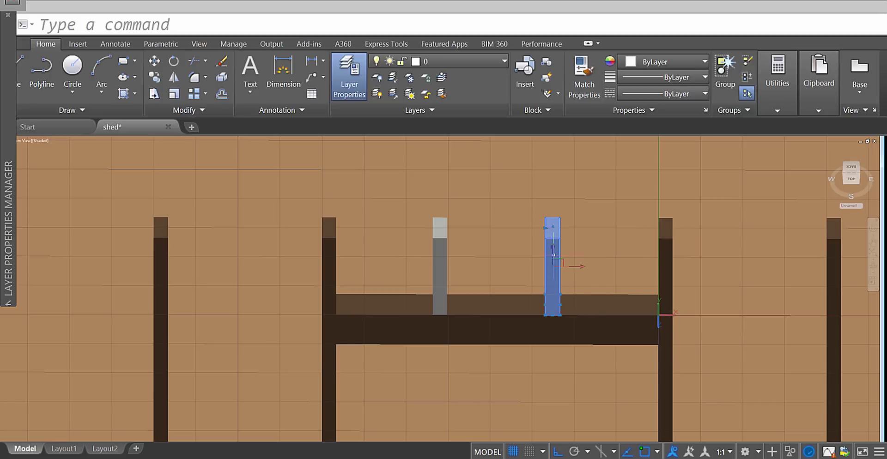
click(446, 254)
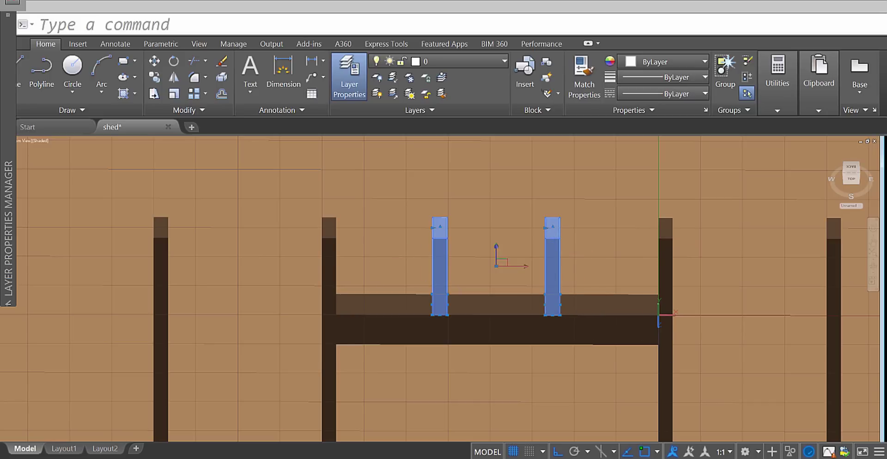
click(478, 63)
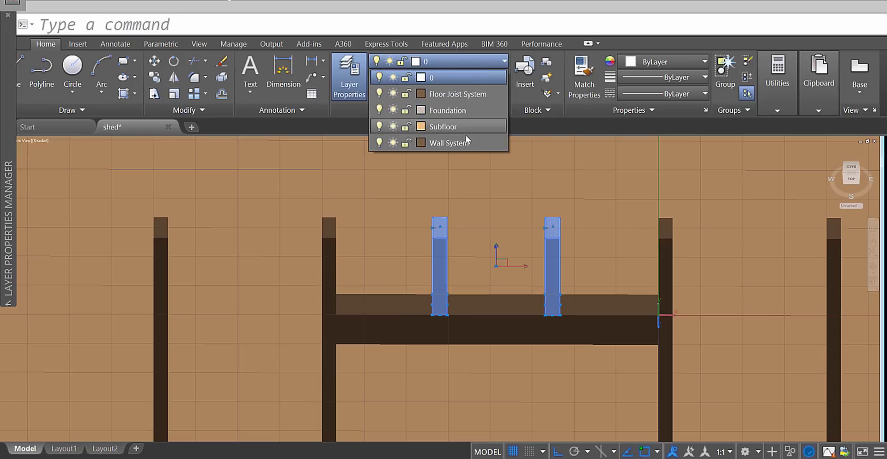
click(437, 144)
scroll(546, 273, down, 6)
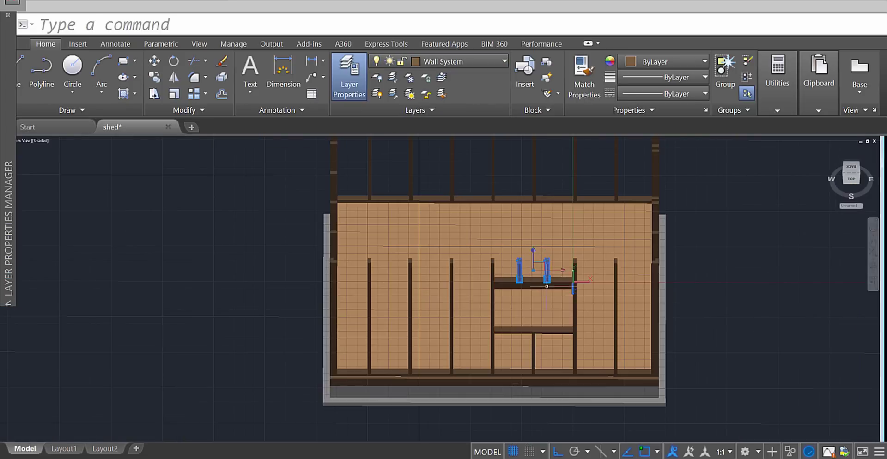
scroll(605, 354, up, 3)
key(Escape)
Examine the framed window opening and the surrounding shed walls from an angled outside view
scroll(587, 357, down, 2)
shift+middle_drag(572, 352, 496, 322)
scroll(710, 362, up, 3)
shift+middle_drag(710, 361, 675, 330)
scroll(575, 271, up, 2)
shift+middle_drag(575, 272, 538, 193)
shift+middle_drag(508, 161, 758, 258)
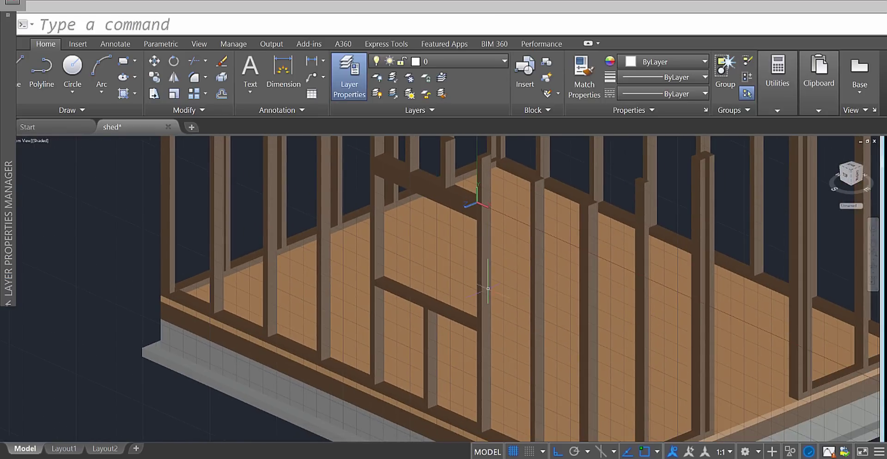
scroll(488, 288, down, 5)
shift+middle_drag(462, 259, 481, 277)
scroll(476, 302, up, 2)
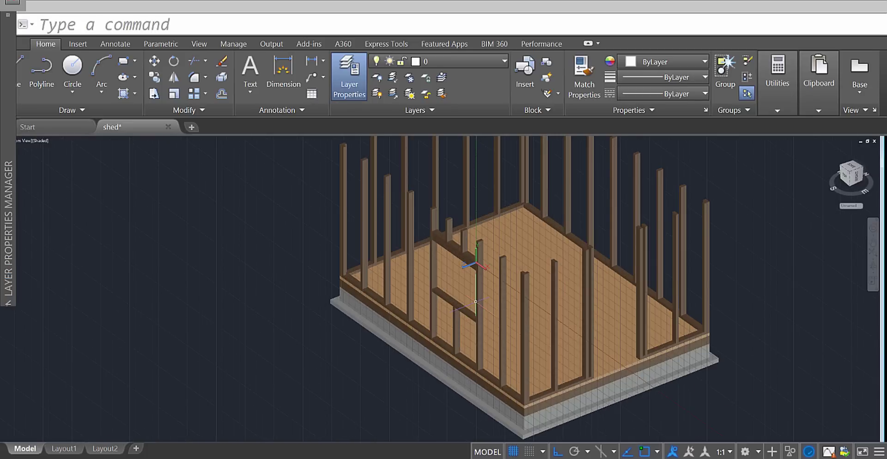
Copy the header and its two short studs about 6.6 straight outward from the front wall, using the header's outer upper corner as base point
text(copy)
key(Return)
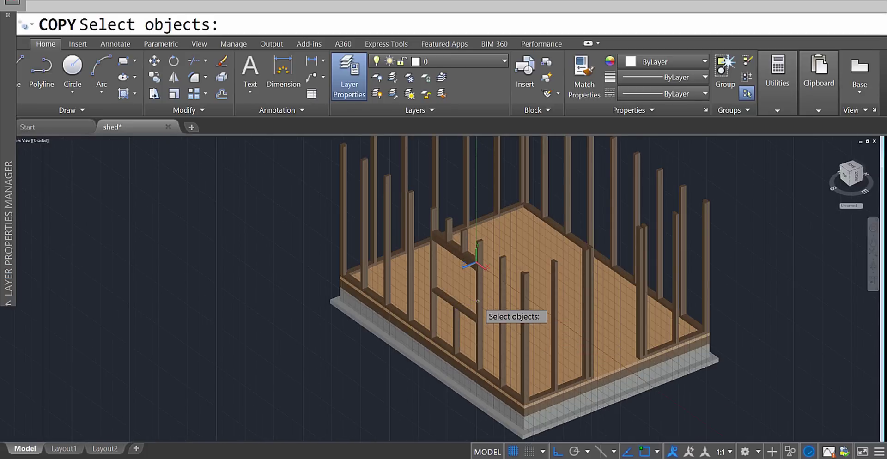
scroll(477, 300, up, 3)
click(479, 247)
click(484, 216)
click(451, 196)
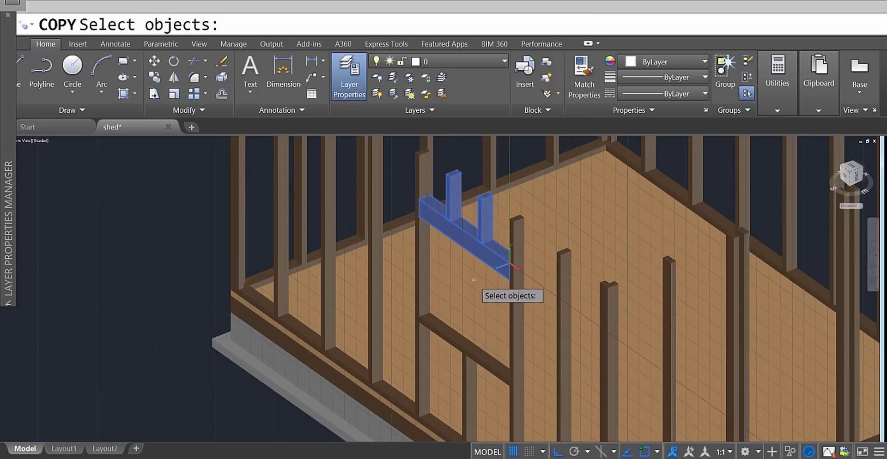
key(Return)
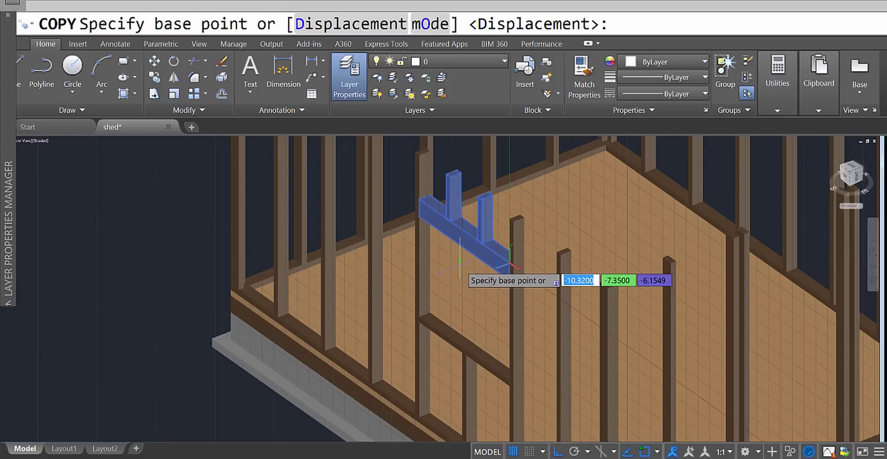
click(418, 199)
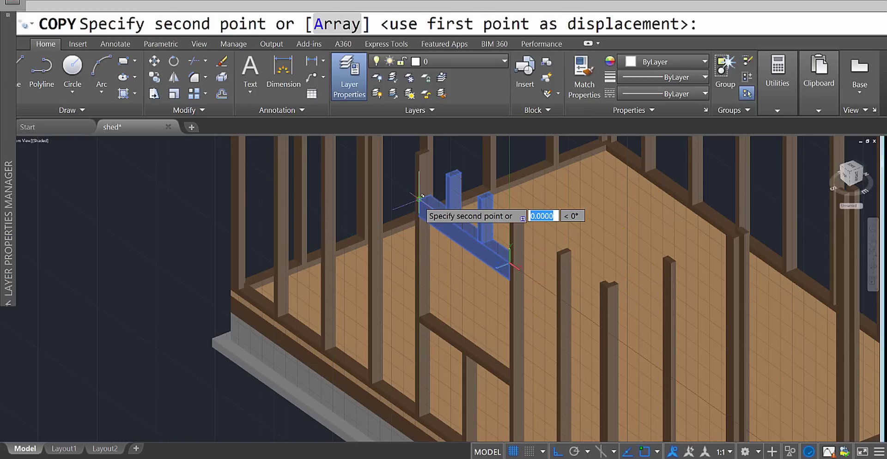
scroll(420, 207, down, 5)
shift+middle_drag(420, 211, 349, 306)
scroll(341, 300, up, 4)
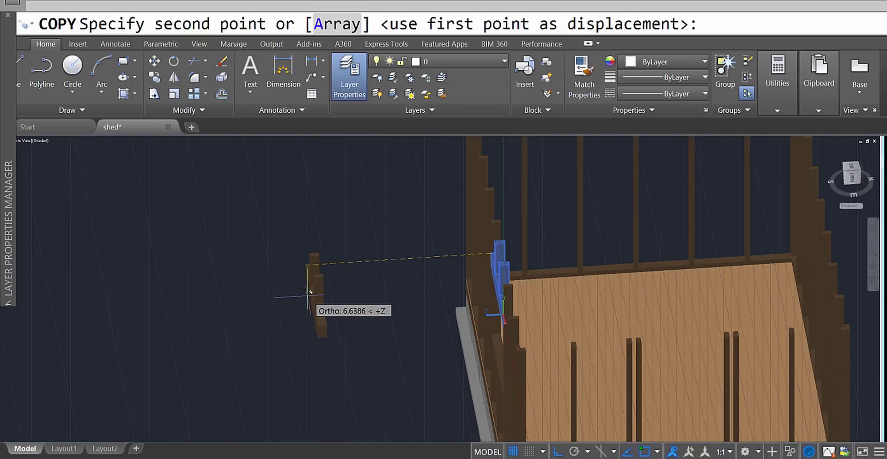
click(305, 291)
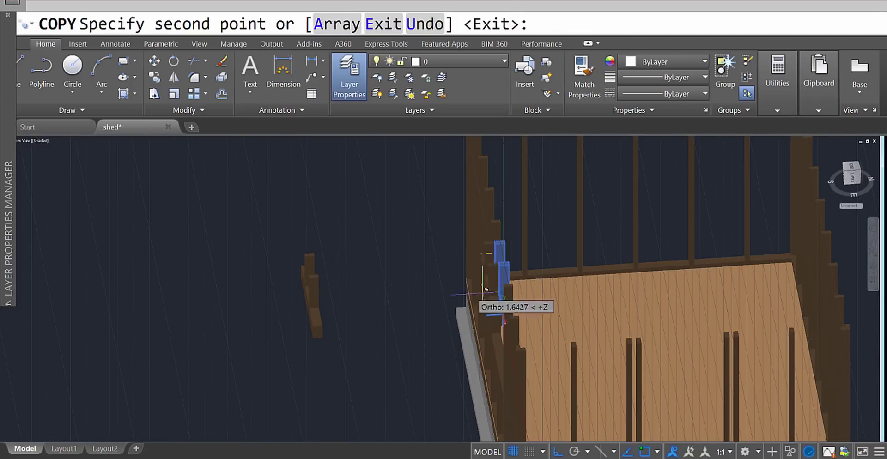
key(Return)
Point the UCS Z axis along the original header's length, keeping the origin at the full-height stud
shift+middle_drag(484, 344, 556, 326)
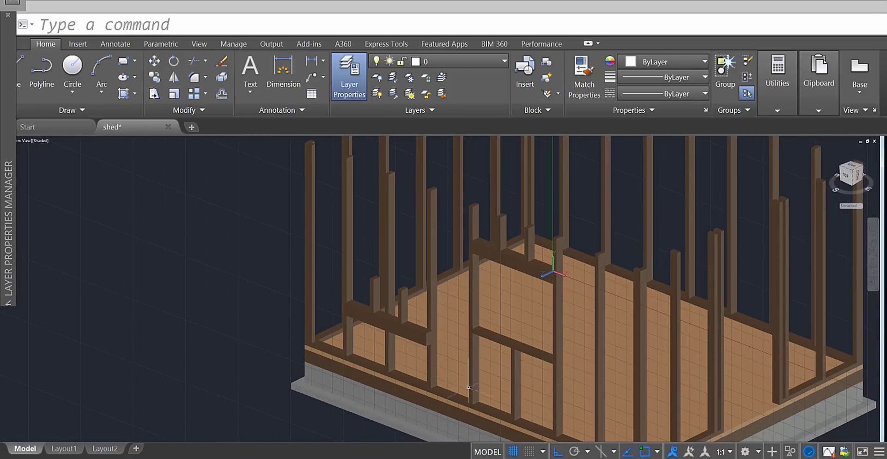
scroll(538, 274, up, 3)
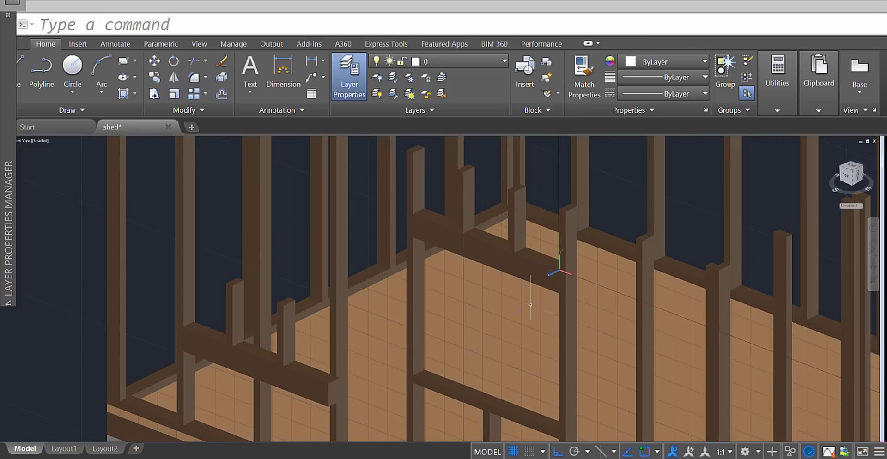
click(550, 275)
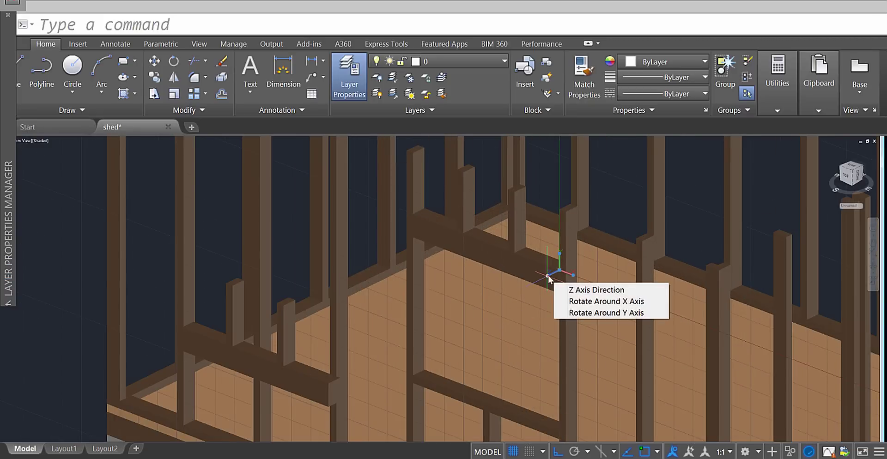
click(548, 275)
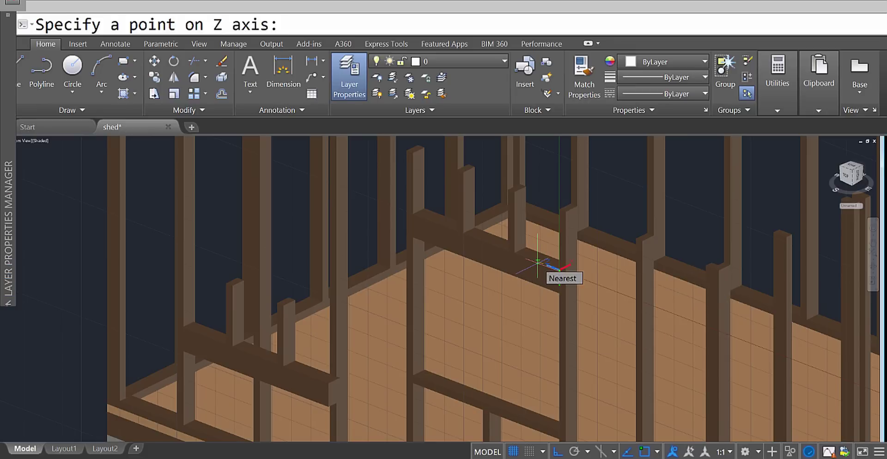
scroll(531, 259, up, 5)
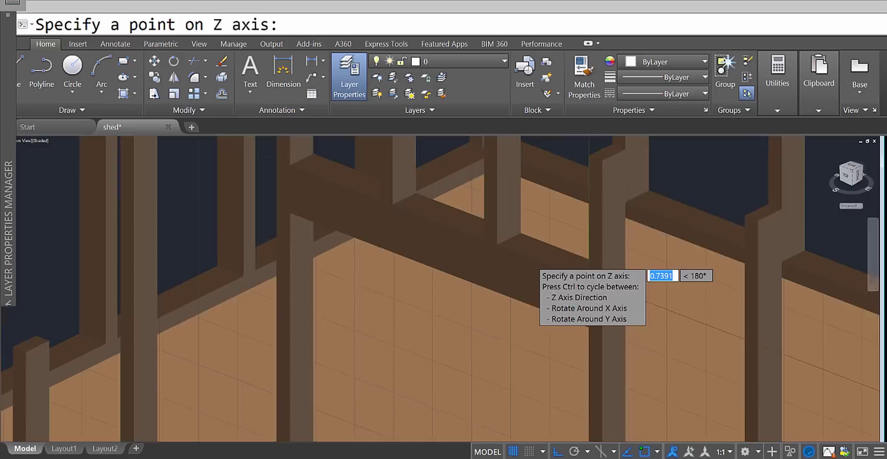
click(531, 256)
scroll(527, 277, down, 5)
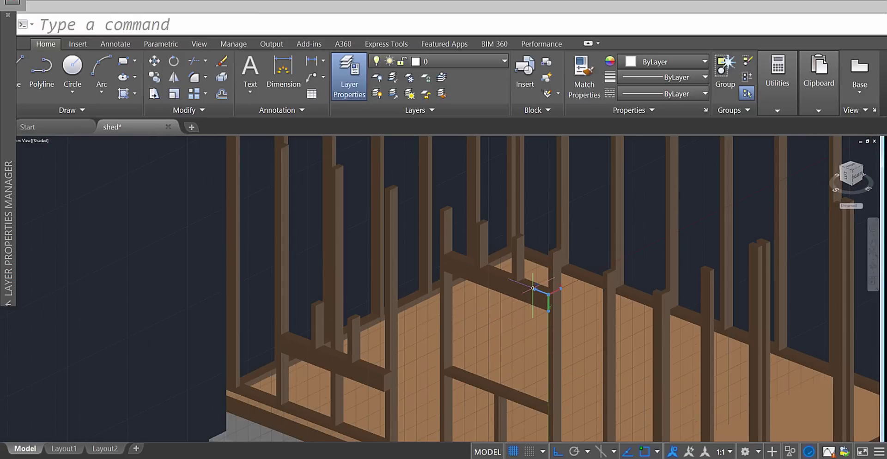
Reorient the UCS so its Z axis points vertically up the full-height stud
click(548, 293)
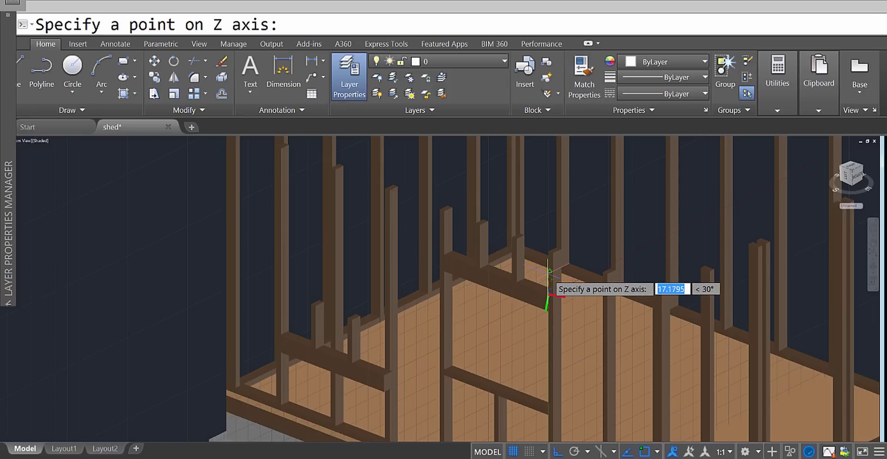
scroll(549, 296, up, 5)
click(550, 300)
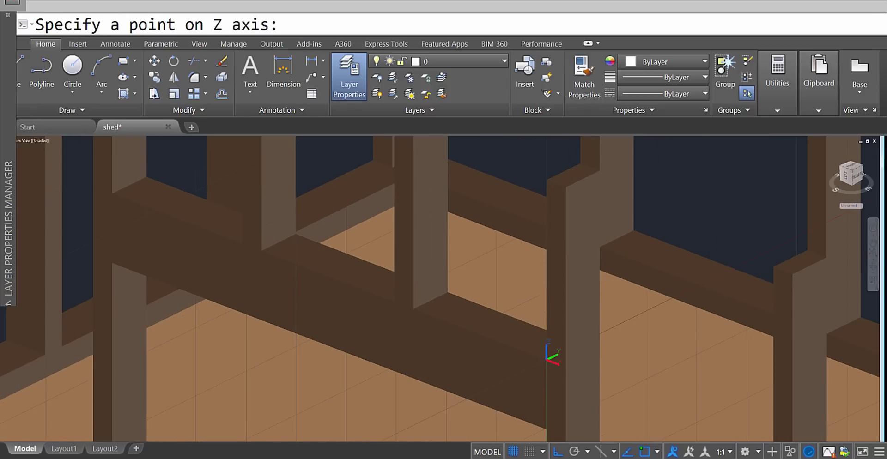
scroll(530, 333, down, 5)
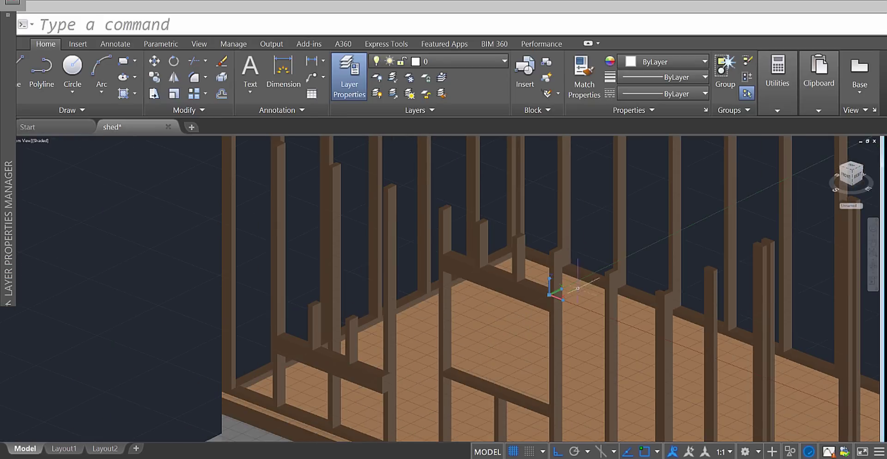
Rotate the copied header and its two short studs to 270° about the header's end corner, perpendicular to the window wall
scroll(539, 343, down, 5)
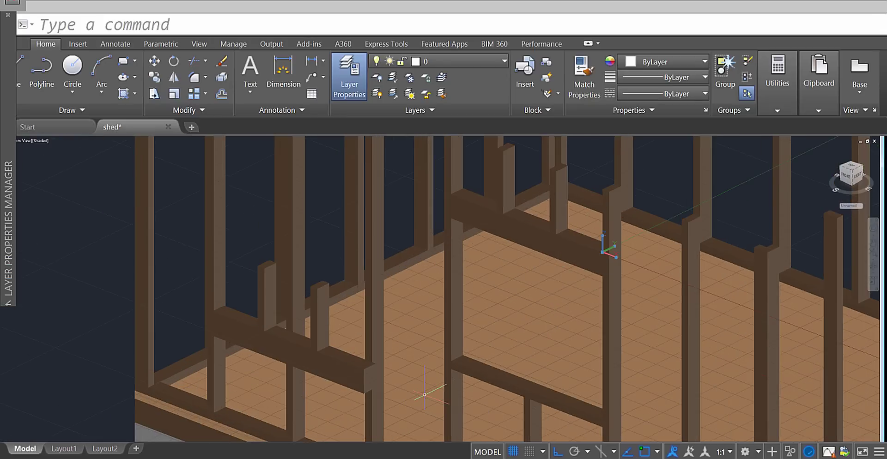
scroll(372, 388, up, 5)
click(321, 368)
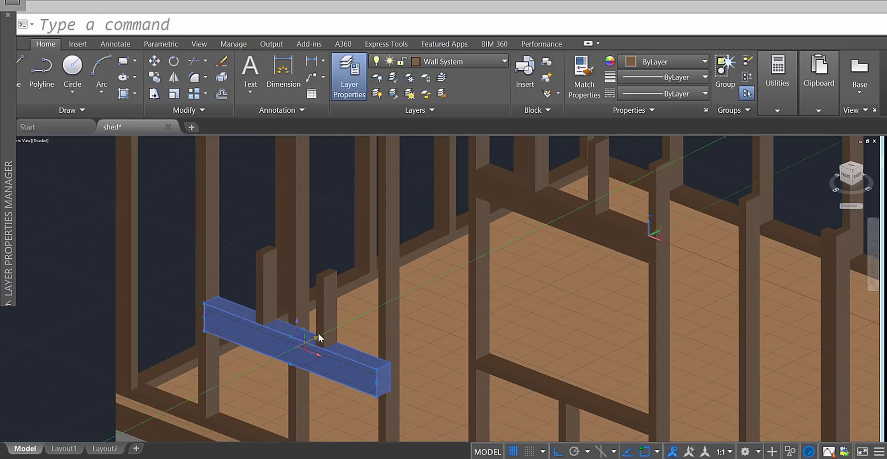
click(325, 304)
click(267, 286)
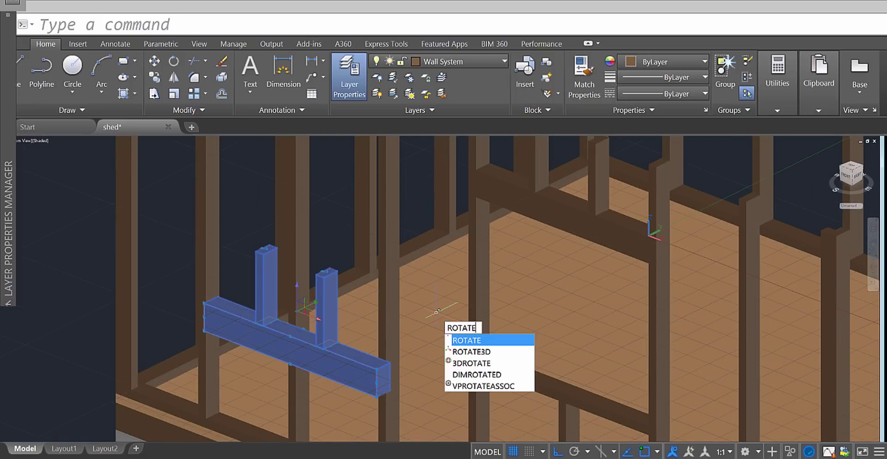
key(Return)
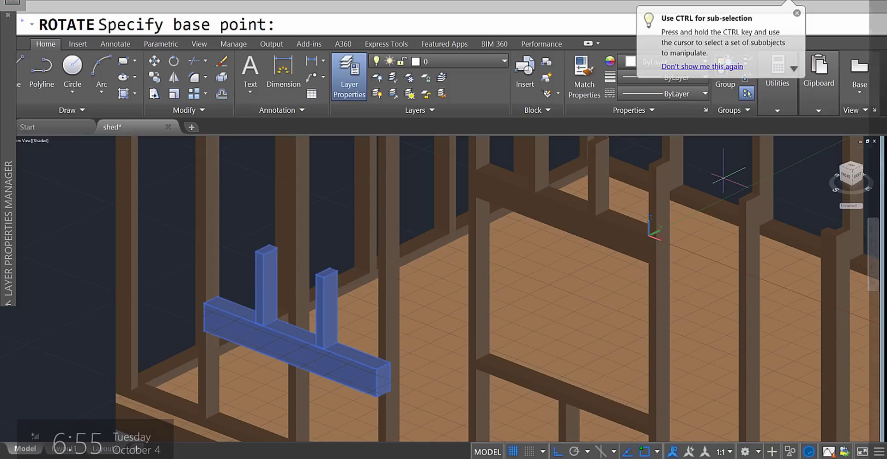
middle_drag(665, 175, 544, 210)
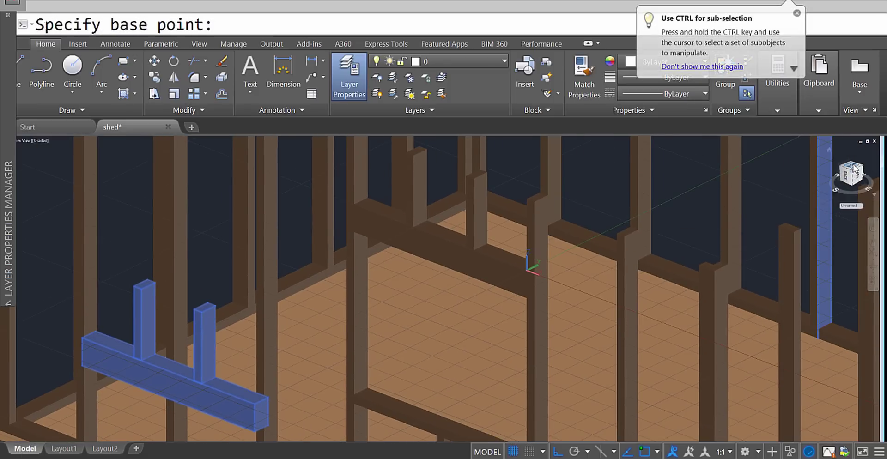
click(852, 167)
scroll(545, 249, up, 3)
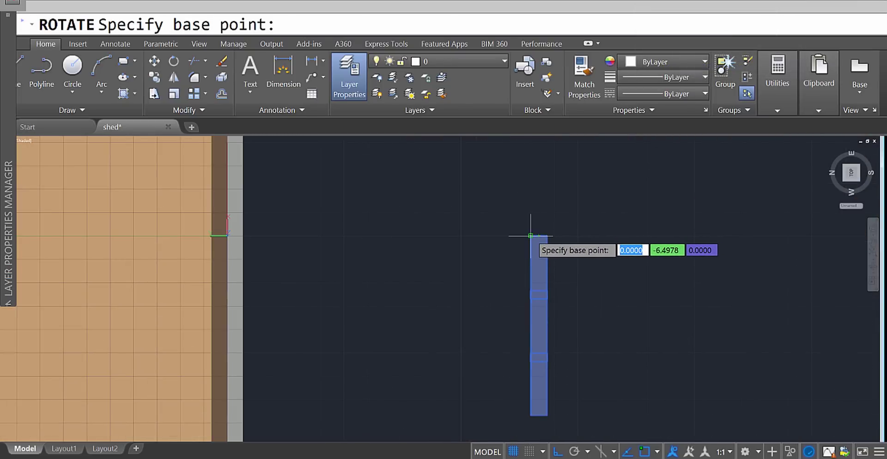
click(530, 236)
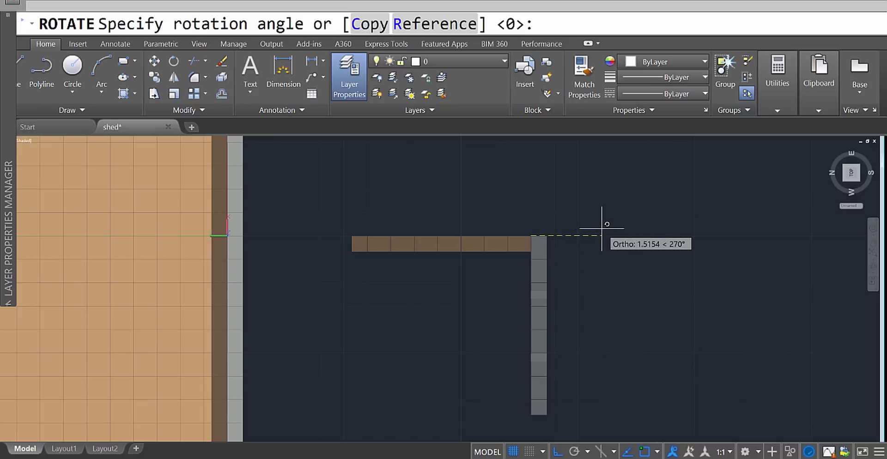
key(Escape)
Move the rotated header assembly by the header's lower end corner onto the double stud at one side of the door opening
scroll(575, 286, down, 5)
scroll(574, 286, up, 3)
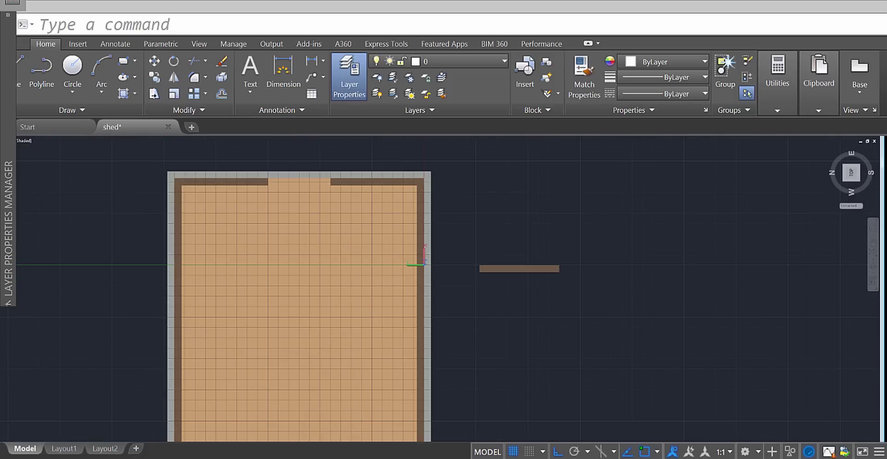
shift+middle_drag(574, 286, 380, 231)
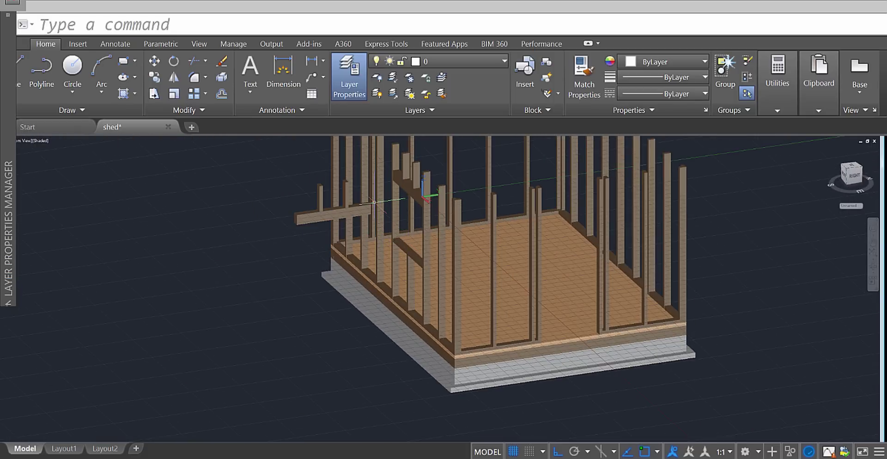
scroll(373, 202, up, 2)
scroll(373, 202, up, 1)
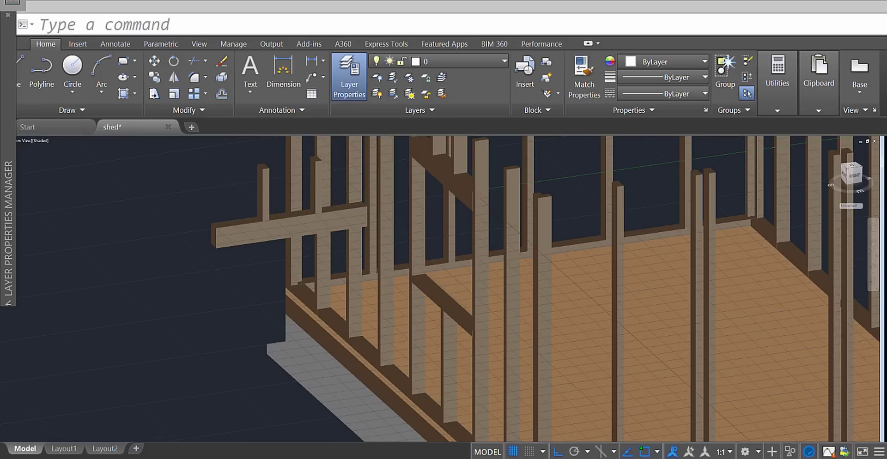
scroll(480, 196, down, 4)
shift+middle_drag(434, 231, 461, 259)
scroll(391, 244, up, 4)
scroll(418, 247, down, 4)
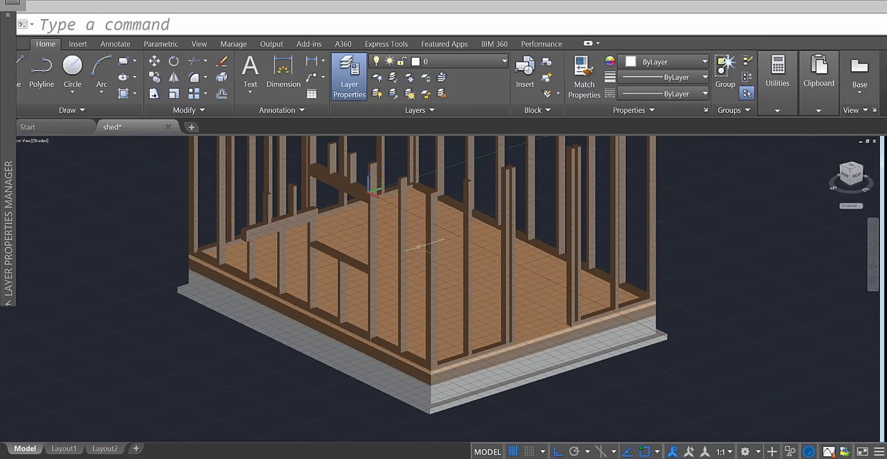
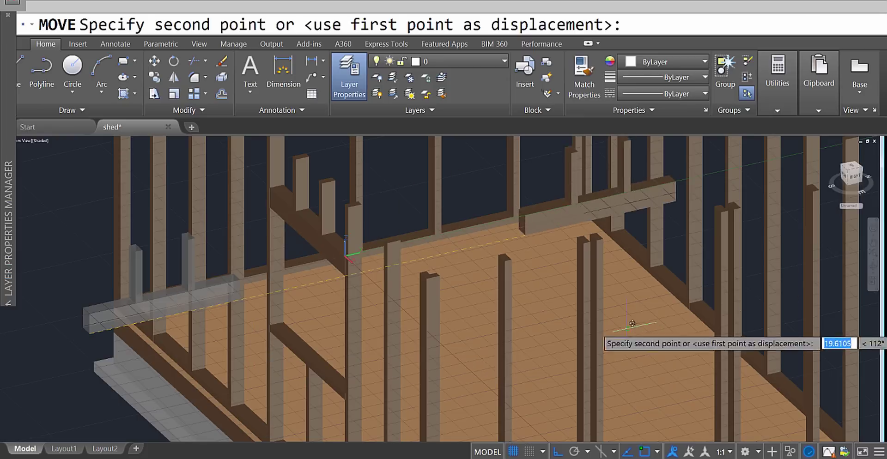
click(605, 309)
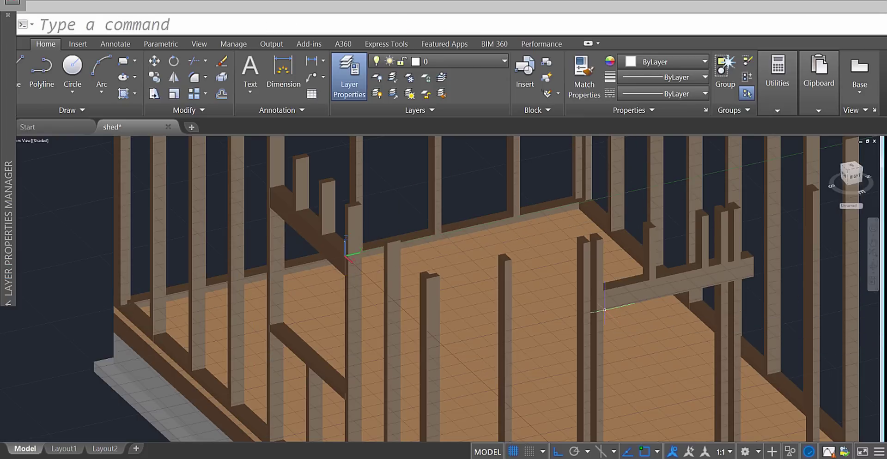
Examine how the header's free end sits against the double studs on the far side of the door opening
shift+middle_drag(684, 353, 618, 360)
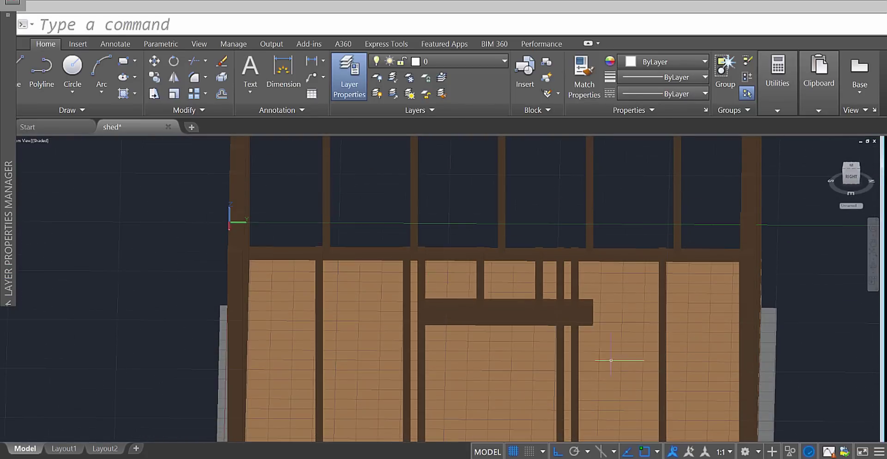
scroll(524, 331, up, 2)
scroll(542, 321, up, 2)
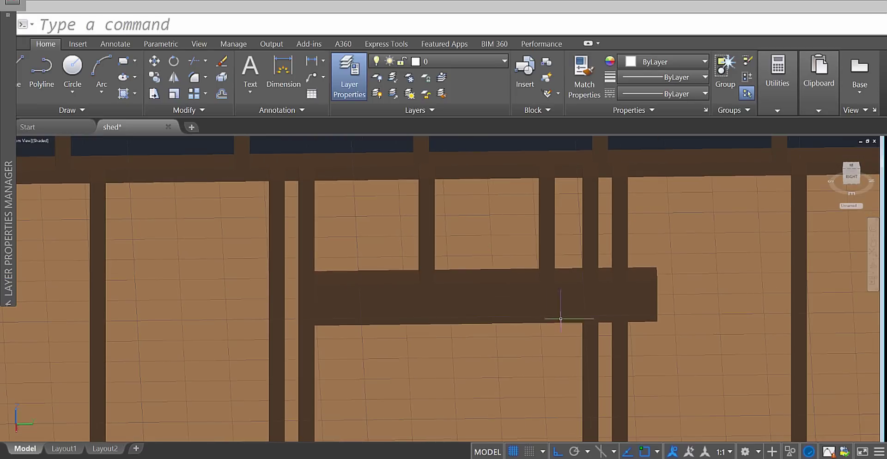
click(543, 308)
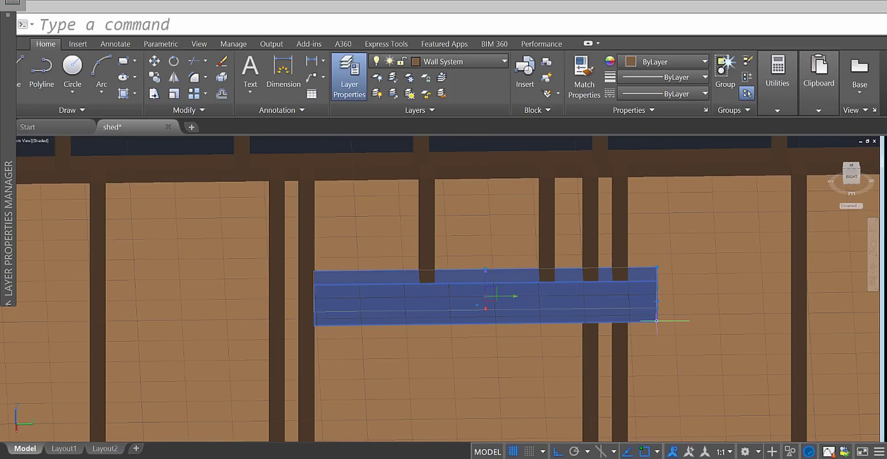
scroll(638, 322, up, 2)
mouse_move(679, 304)
shift+middle_down()
mouse_move(655, 295)
mouse_move(672, 309)
shift+middle_up()
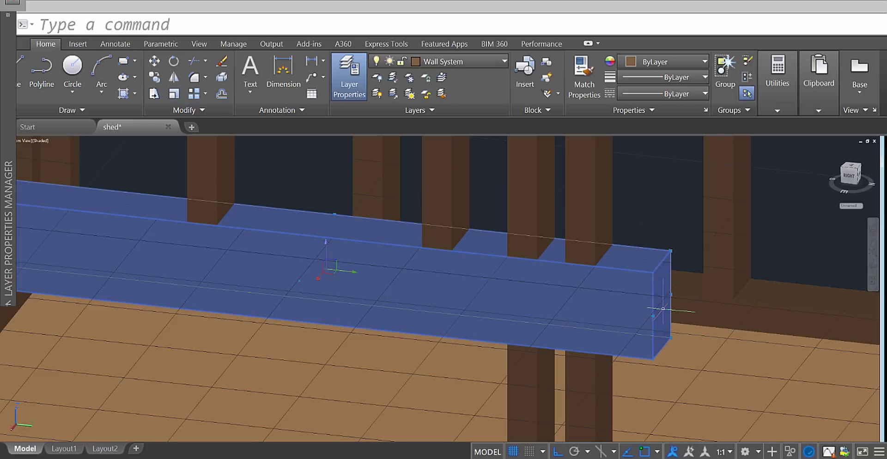
shift+middle_drag(662, 309, 625, 311)
scroll(559, 333, down, 3)
scroll(559, 333, up, 2)
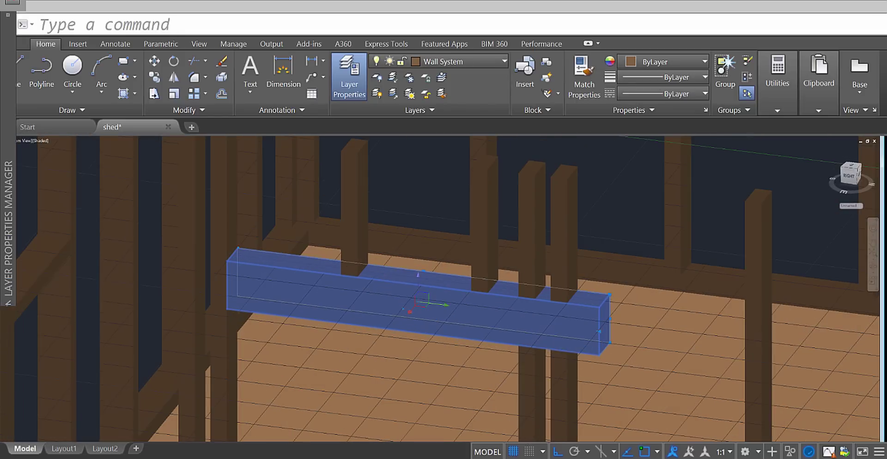
scroll(385, 317, down, 2)
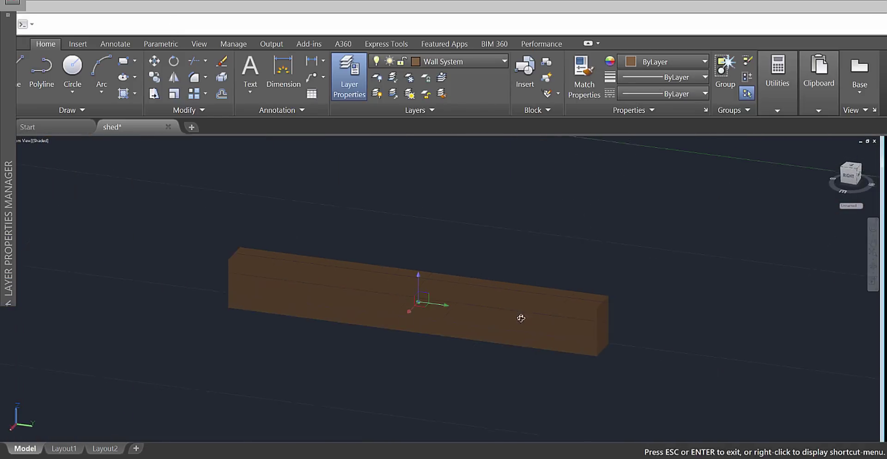
scroll(521, 317, up, 4)
key(Escape)
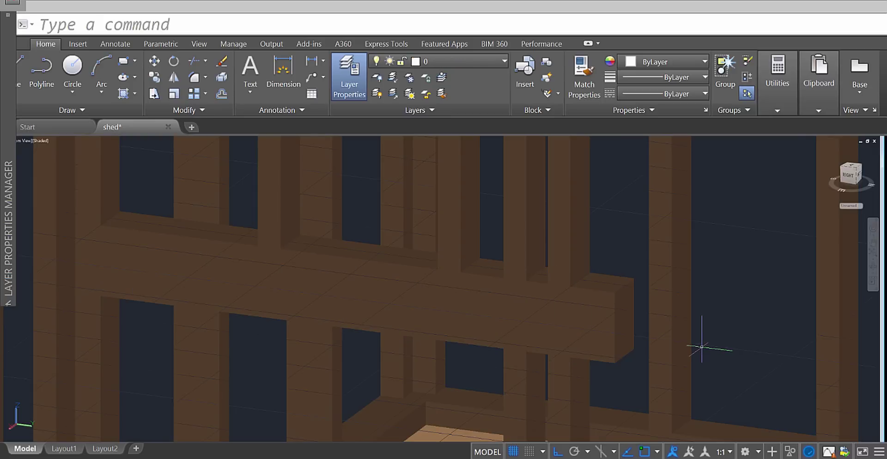
click(619, 320)
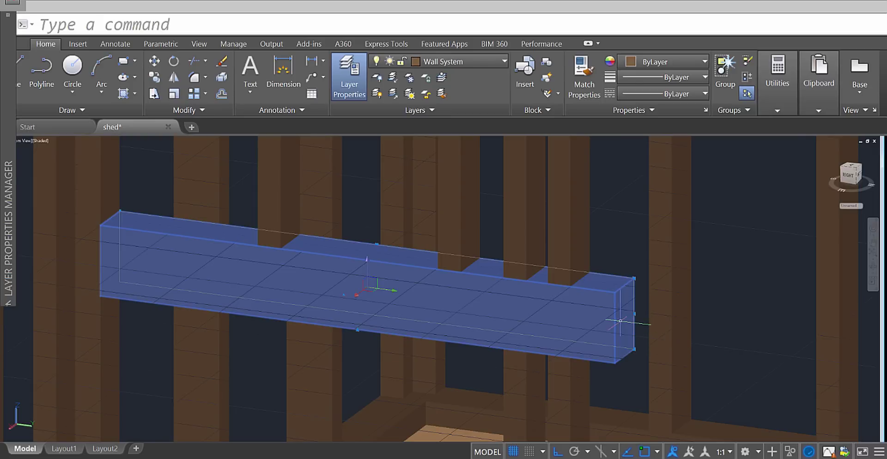
ctrl+click(624, 330)
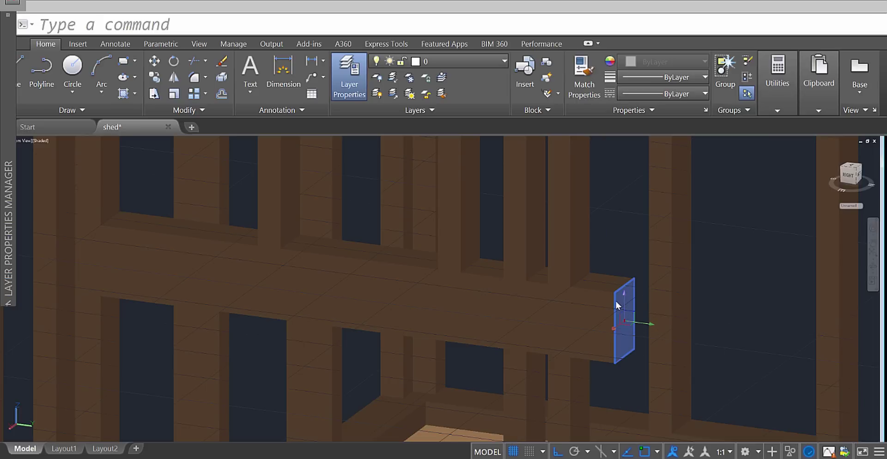
key(Escape)
click(622, 315)
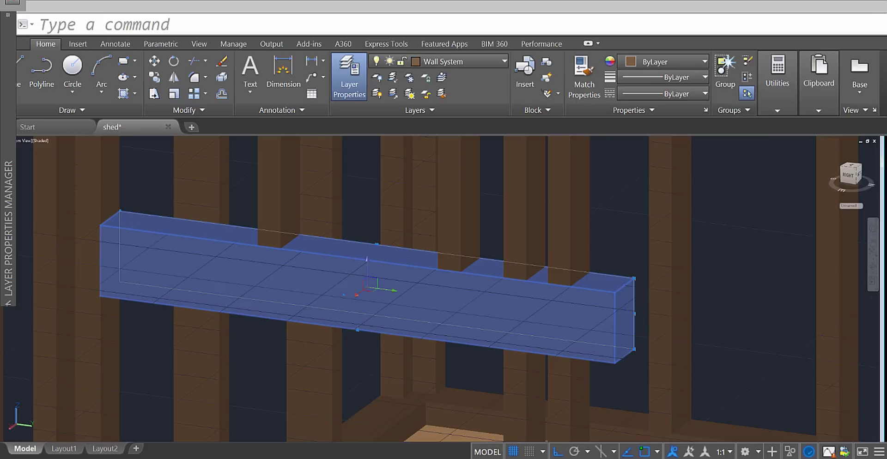
key(Escape)
Shorten the door header by moving its overhanging end face back to the inner face of the opening's far double stud
ctrl+click(623, 319)
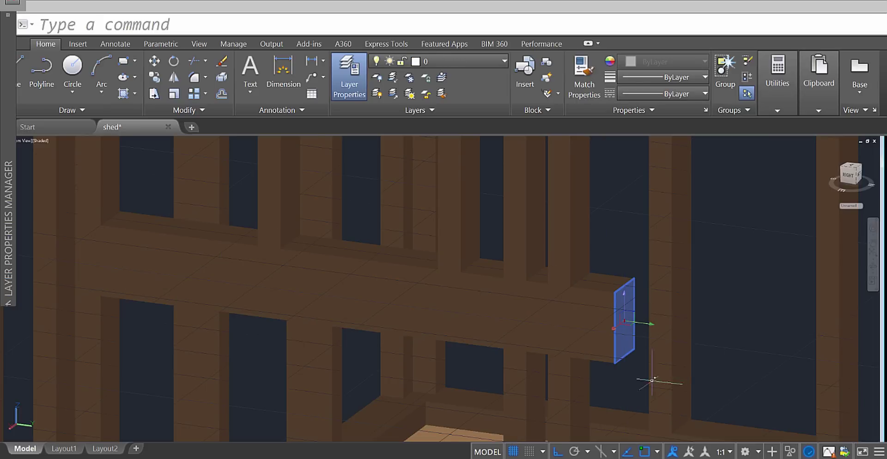
scroll(628, 360, up, 3)
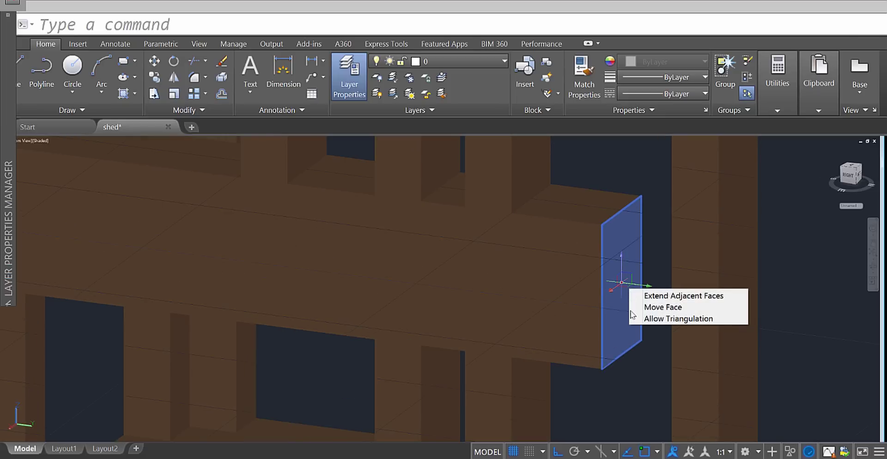
mouse_move(623, 284)
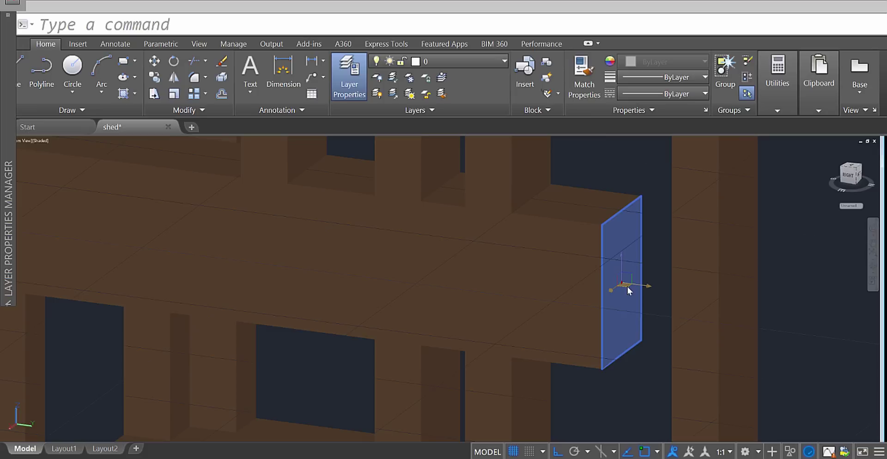
click(620, 282)
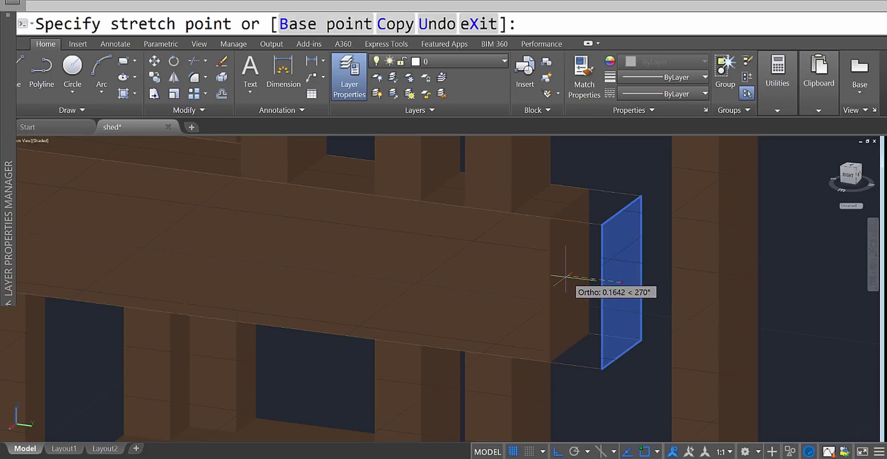
middle_drag(487, 265, 626, 264)
scroll(625, 263, down, 5)
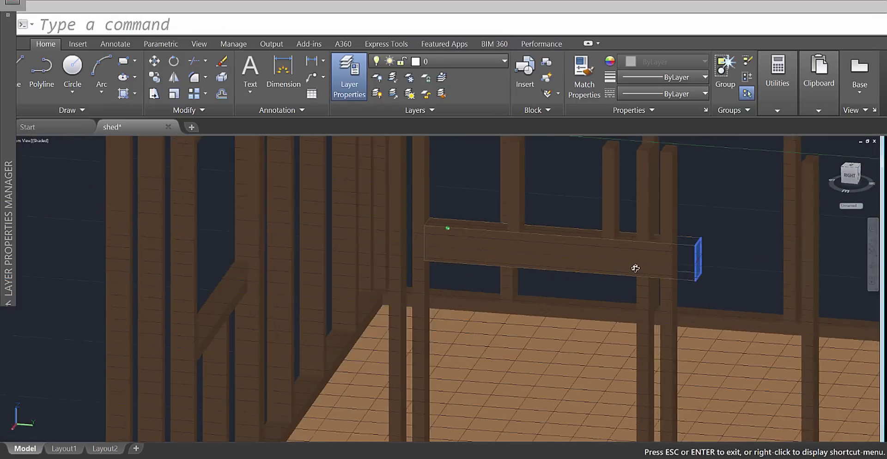
scroll(620, 265, up, 5)
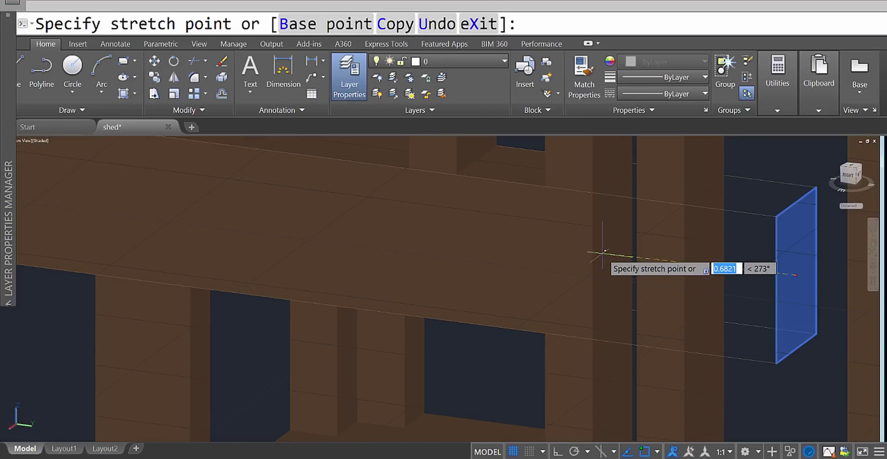
click(544, 246)
Move the two short studs above the shortened door header along it to space them evenly across the opening
shift+middle_drag(544, 246, 505, 269)
scroll(505, 269, up, 3)
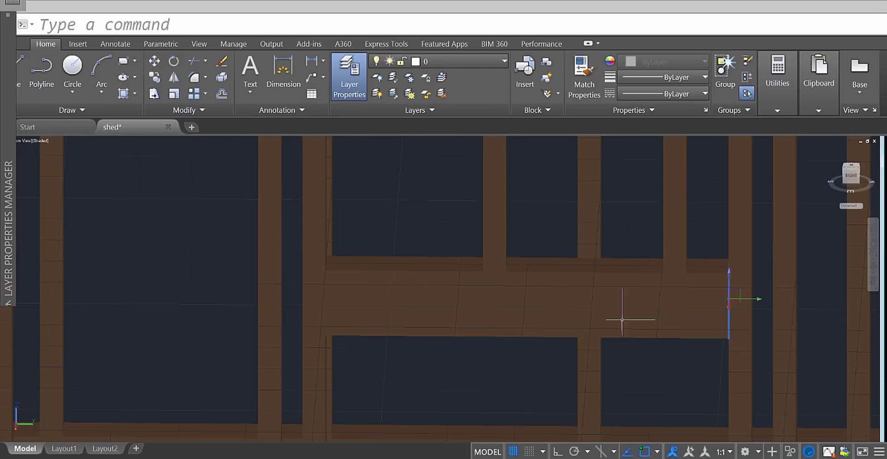
scroll(554, 323, down, 3)
scroll(550, 327, up, 5)
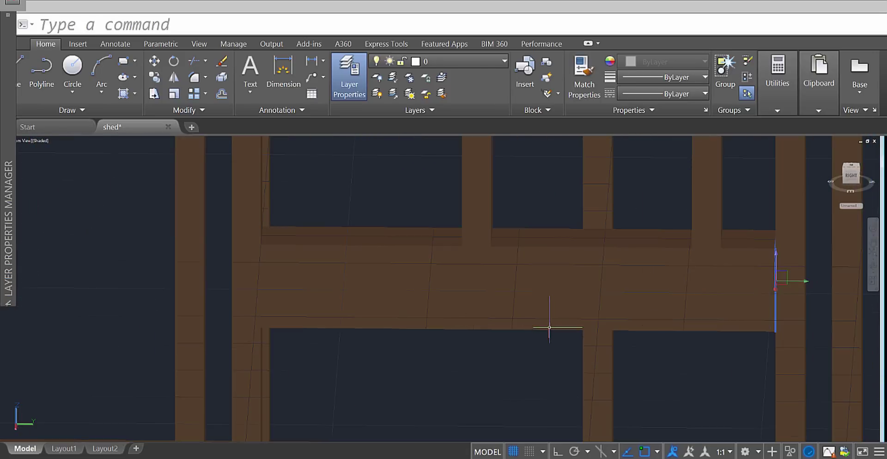
scroll(551, 330, down, 6)
scroll(582, 325, up, 5)
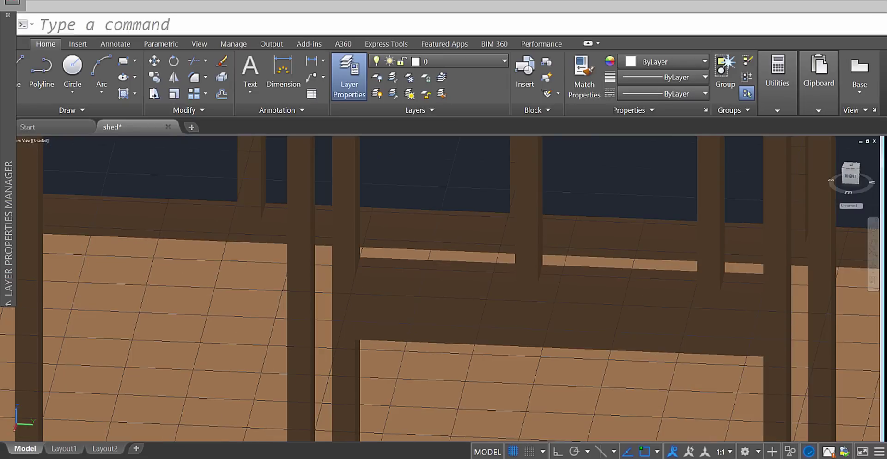
click(538, 242)
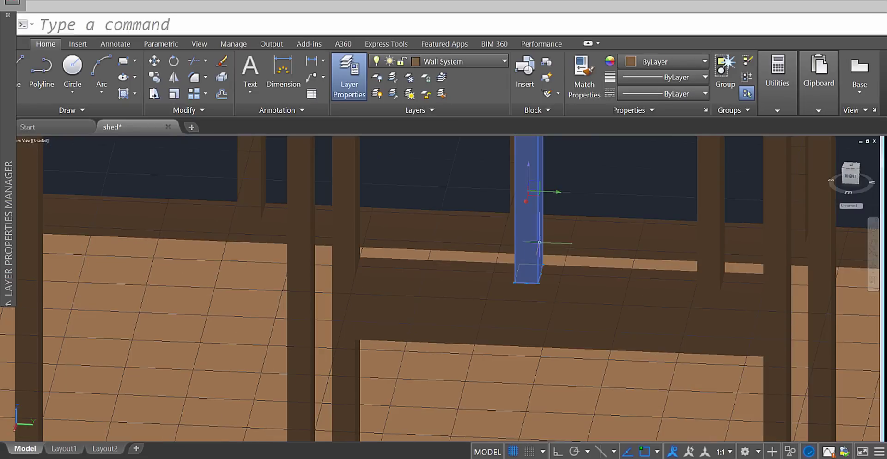
click(720, 255)
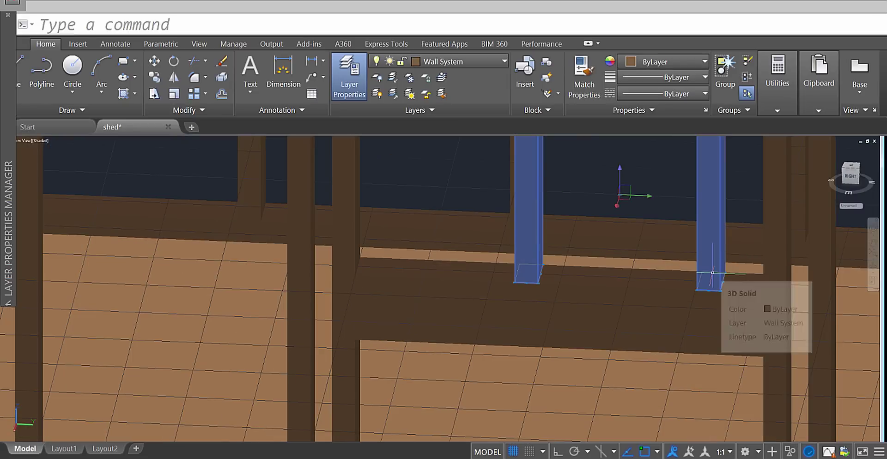
text(move)
key(Return)
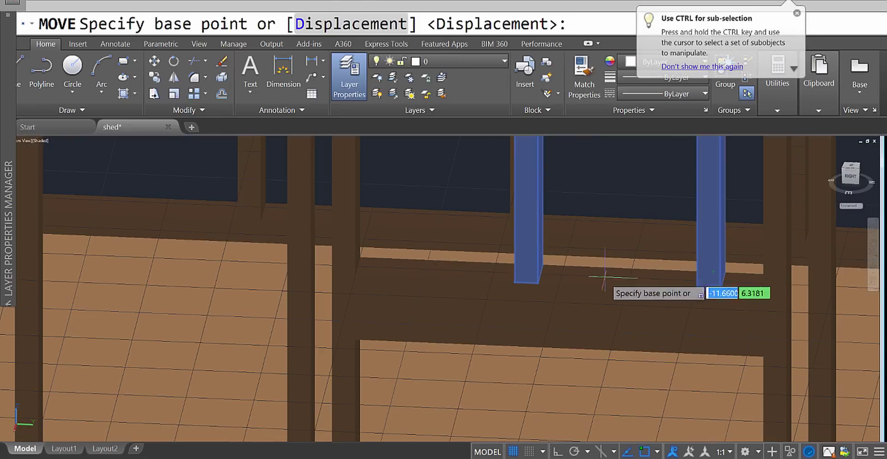
click(501, 279)
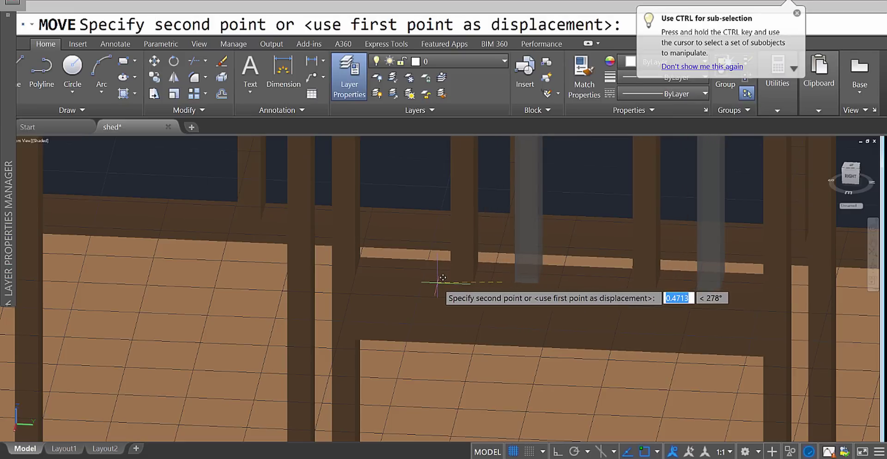
click(450, 280)
Copy the bottom plates of all four walls from the front corner stud's foot to its upper corner as top plates
scroll(559, 345, down, 3)
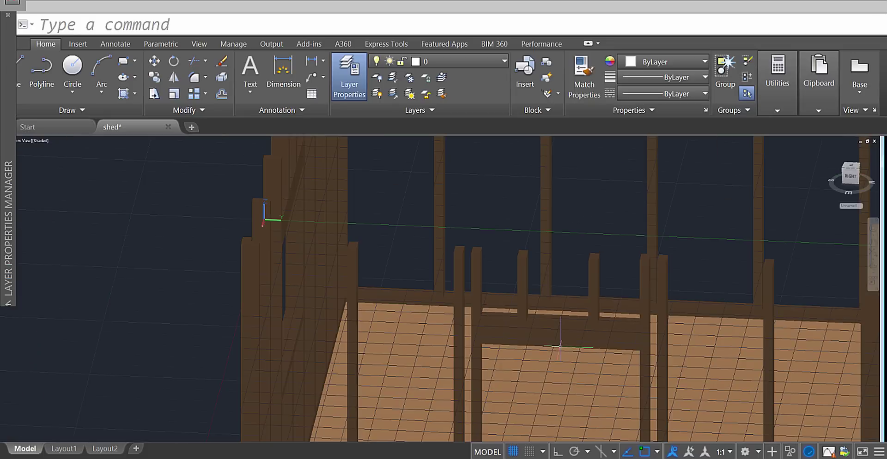
shift+middle_drag(586, 353, 640, 305)
scroll(598, 330, down, 2)
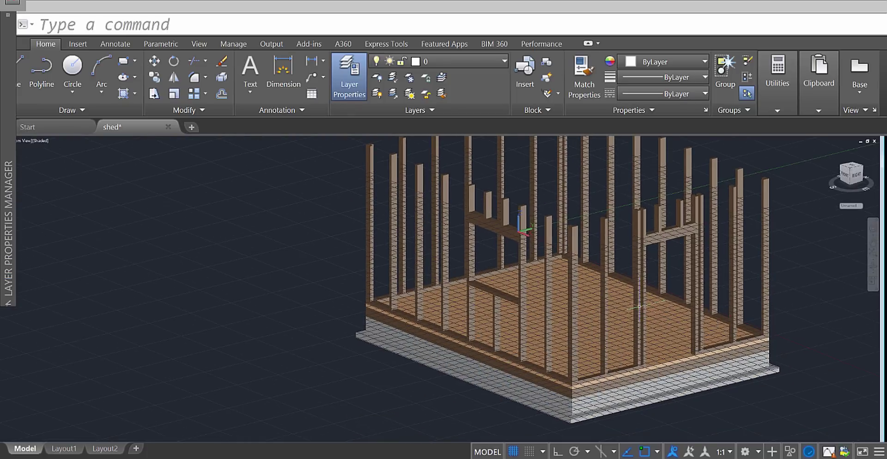
shift+middle_drag(521, 296, 439, 194)
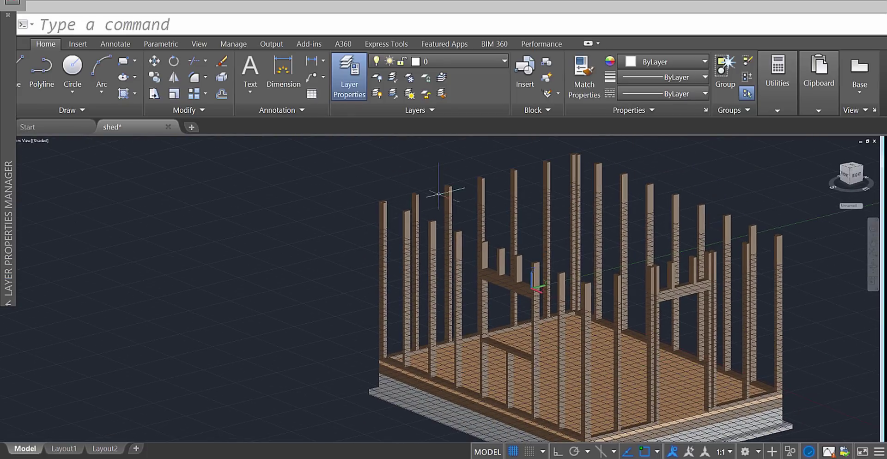
middle_drag(661, 370, 615, 322)
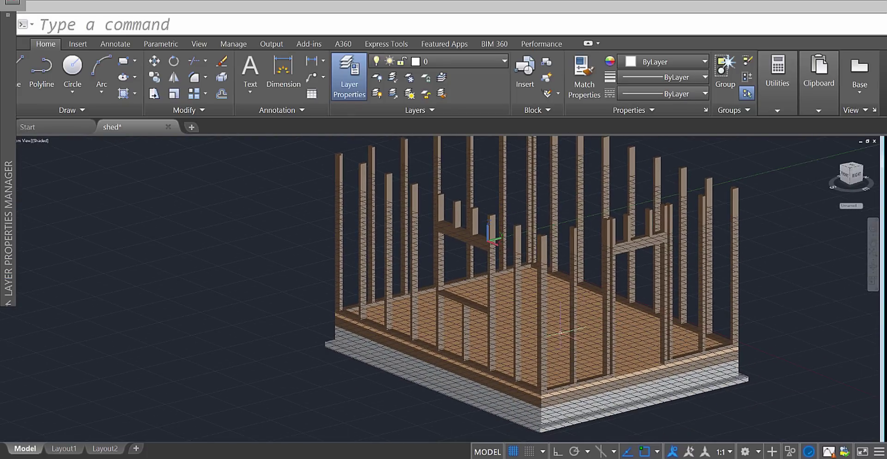
scroll(528, 340, up, 4)
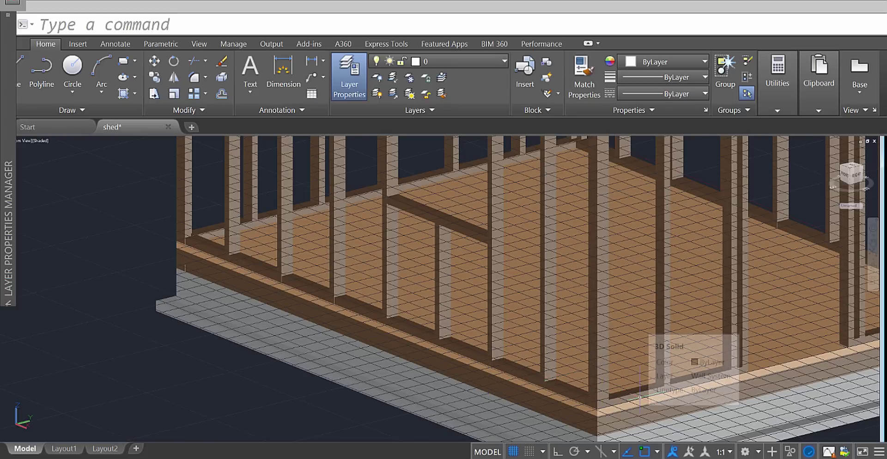
text(COPY)
key(Return)
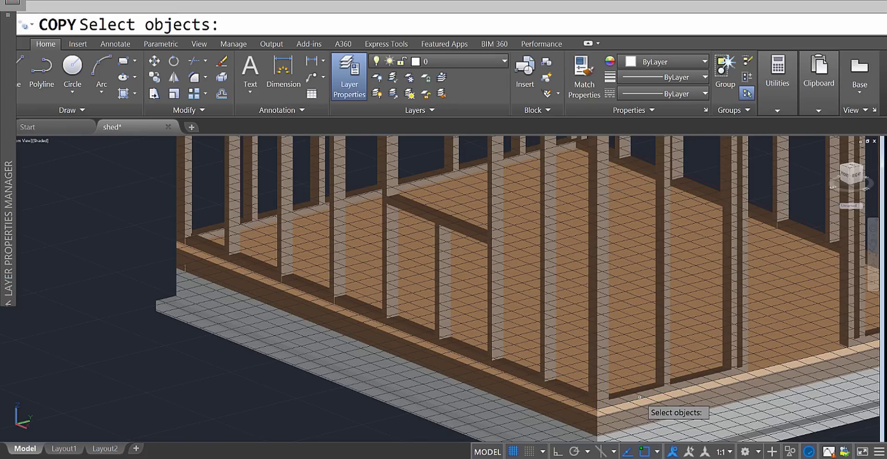
click(303, 273)
scroll(216, 218, up, 2)
scroll(185, 235, up, 4)
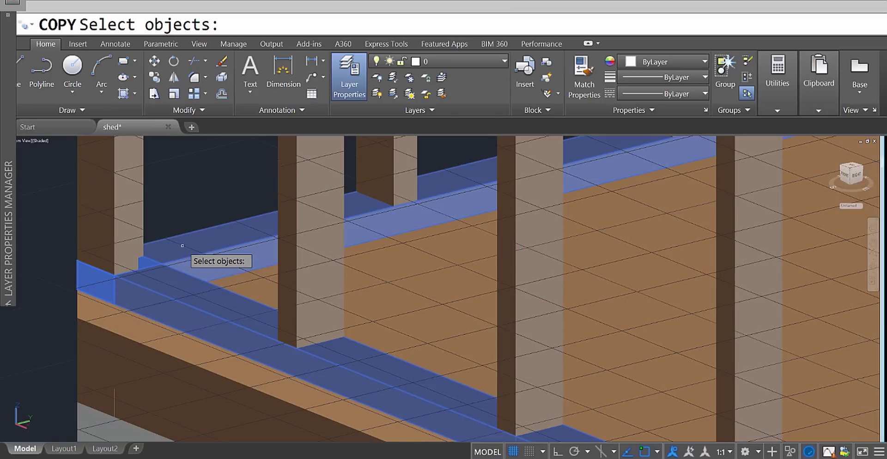
scroll(183, 244, down, 3)
scroll(202, 257, down, 3)
middle_drag(852, 188, 643, 317)
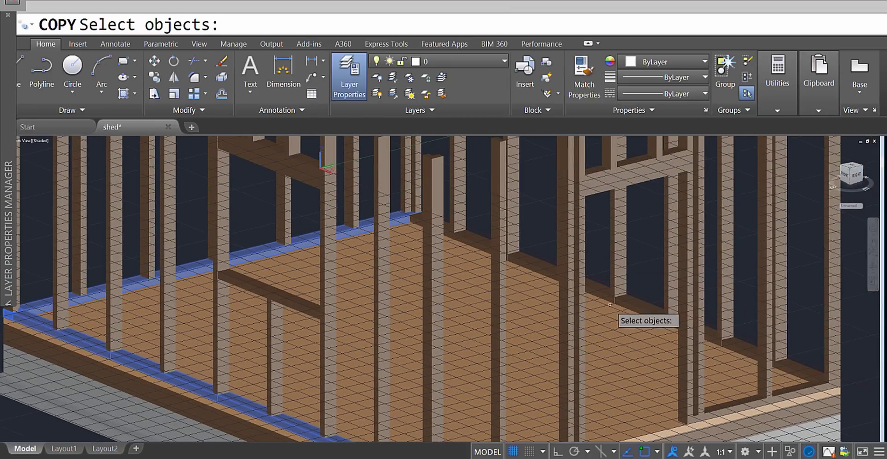
scroll(647, 333, up, 5)
scroll(647, 333, down, 6)
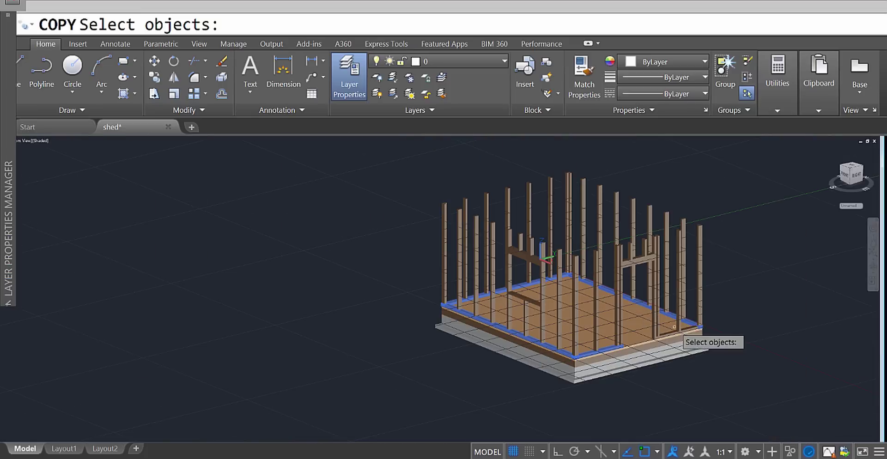
scroll(665, 337, up, 4)
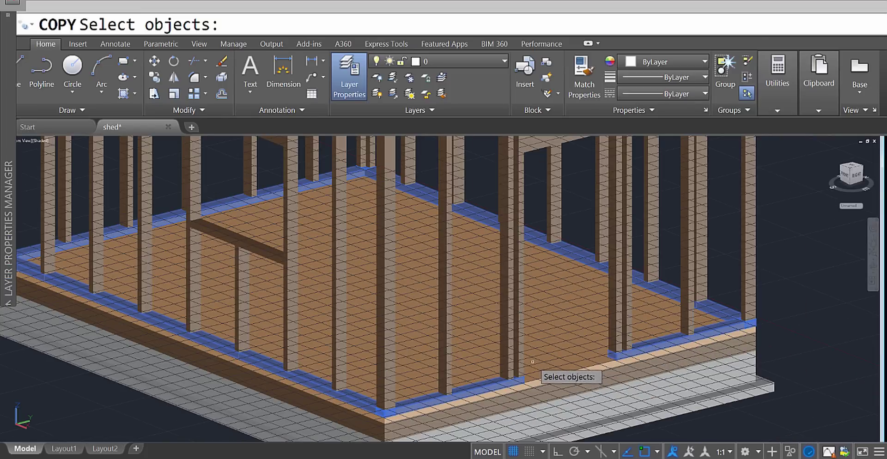
key(Return)
scroll(360, 420, down, 4)
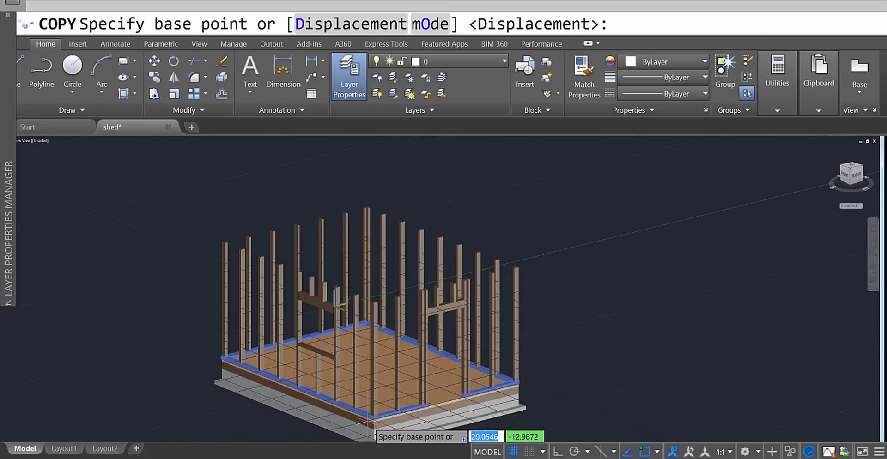
scroll(367, 418, up, 9)
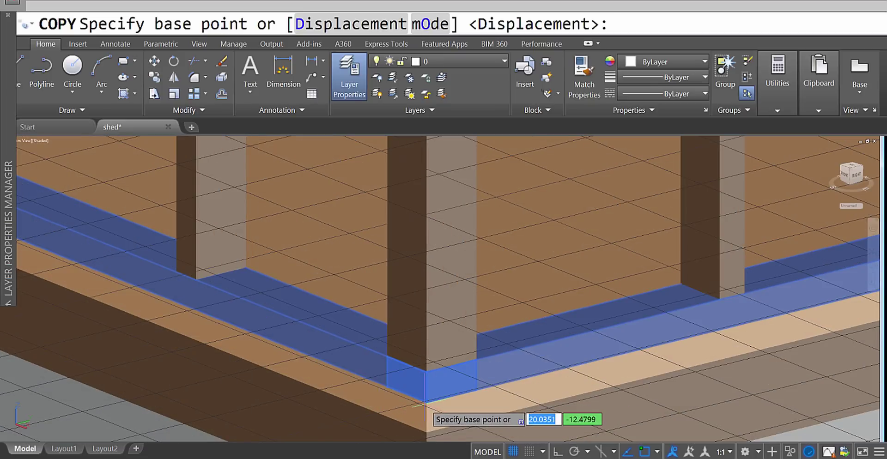
click(426, 371)
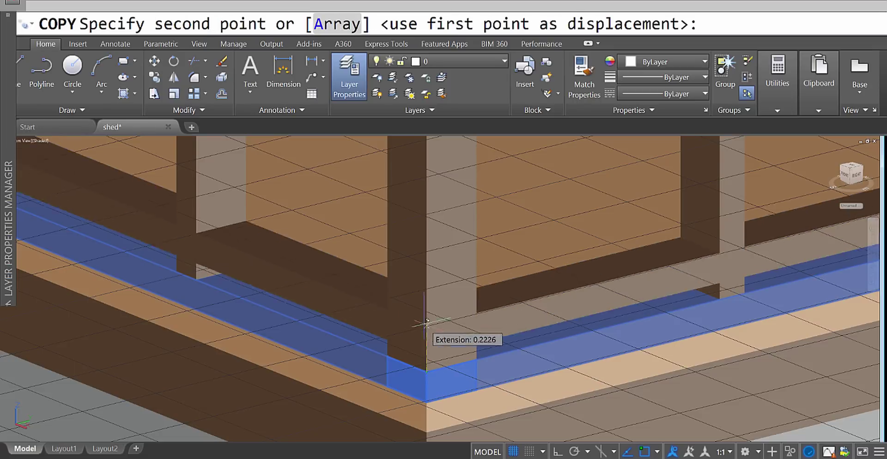
scroll(425, 323, down, 6)
scroll(453, 304, up, 8)
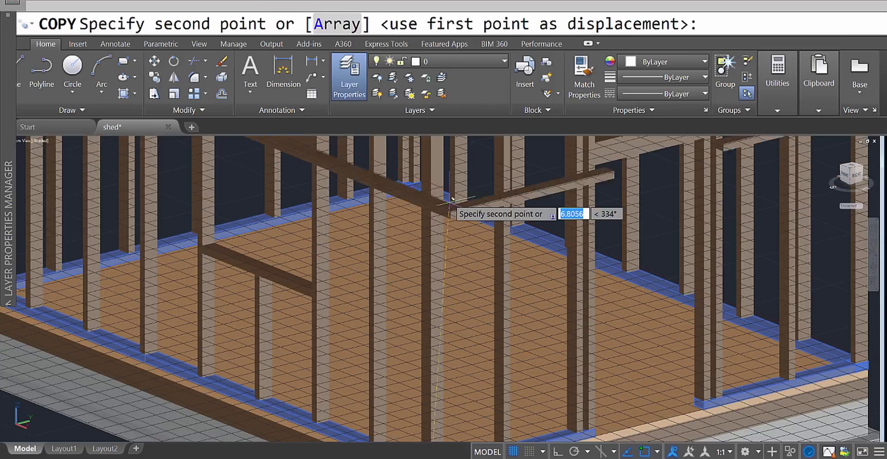
scroll(418, 268, up, 3)
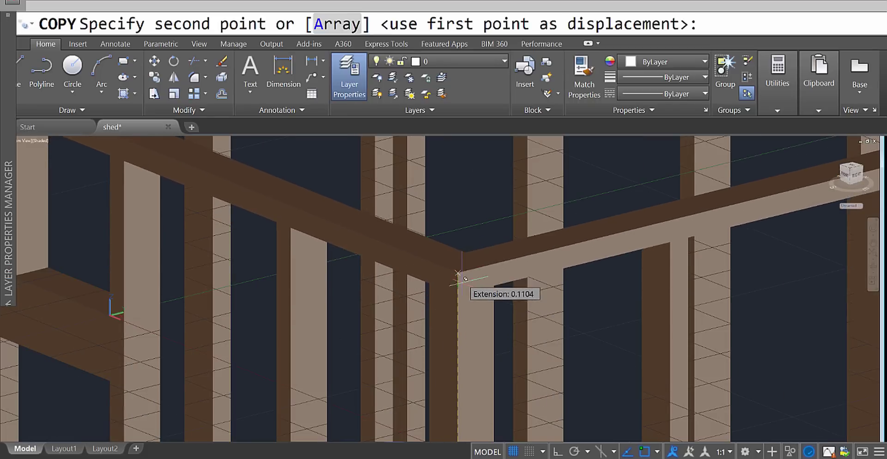
click(457, 285)
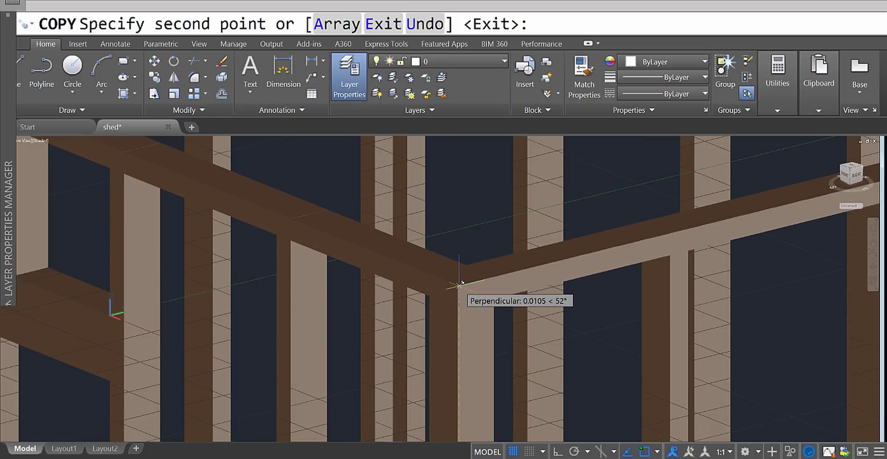
scroll(464, 296, down, 5)
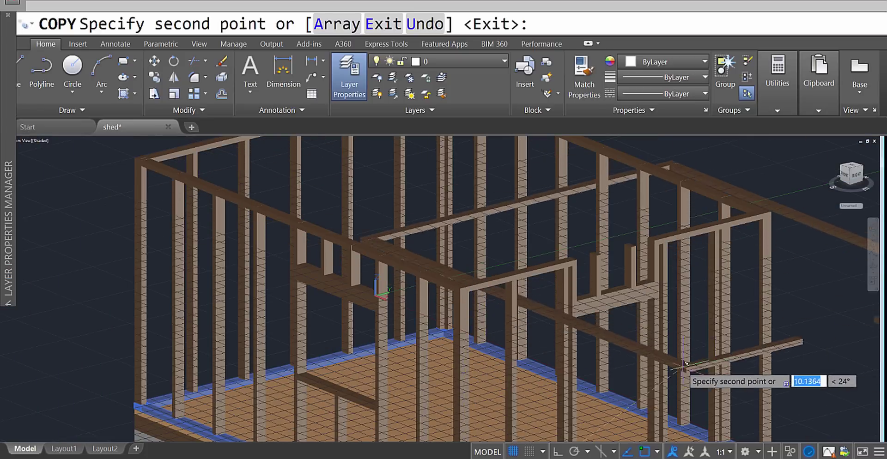
shift+middle_drag(718, 365, 606, 291)
key(Escape)
Check which framing pieces meet at the end of the door wall's top plate beside the door opening
scroll(715, 342, up, 4)
click(610, 271)
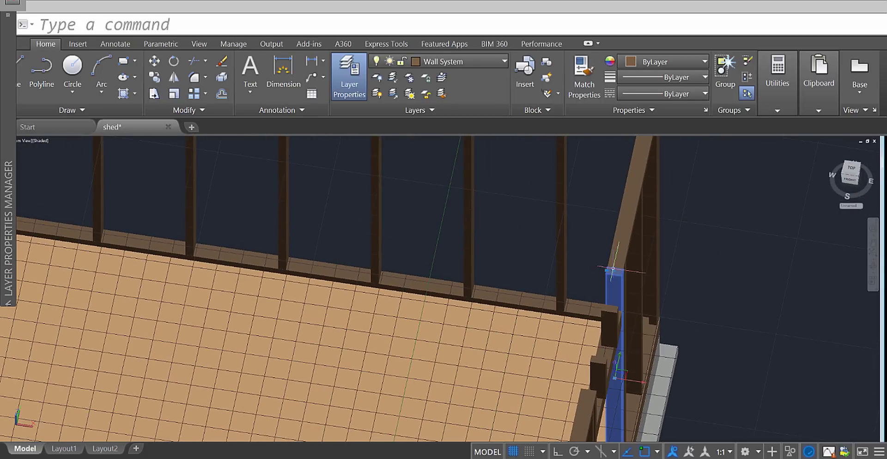
click(623, 241)
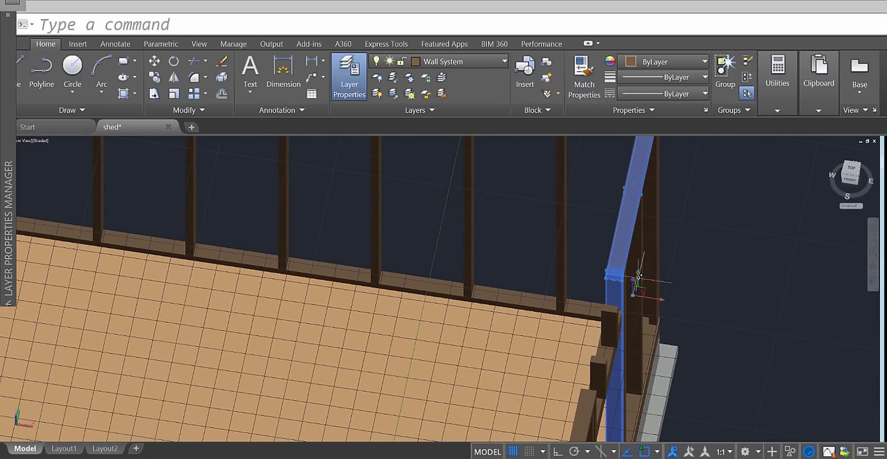
key(Escape)
click(627, 234)
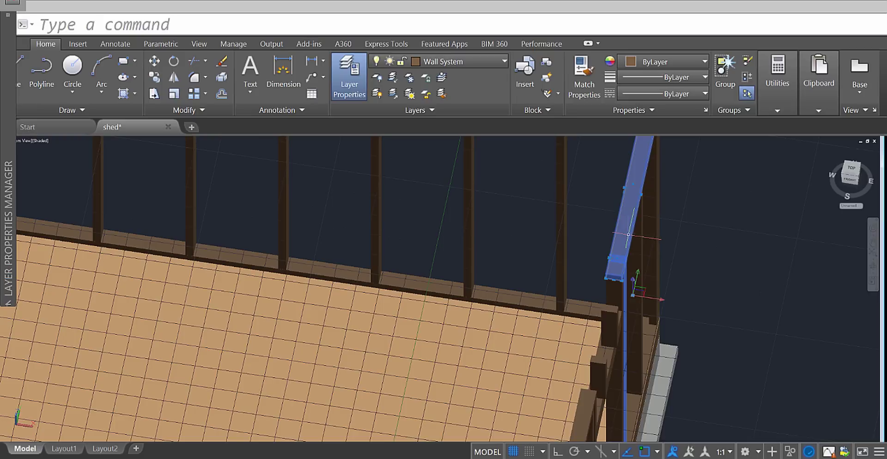
key(Escape)
click(622, 243)
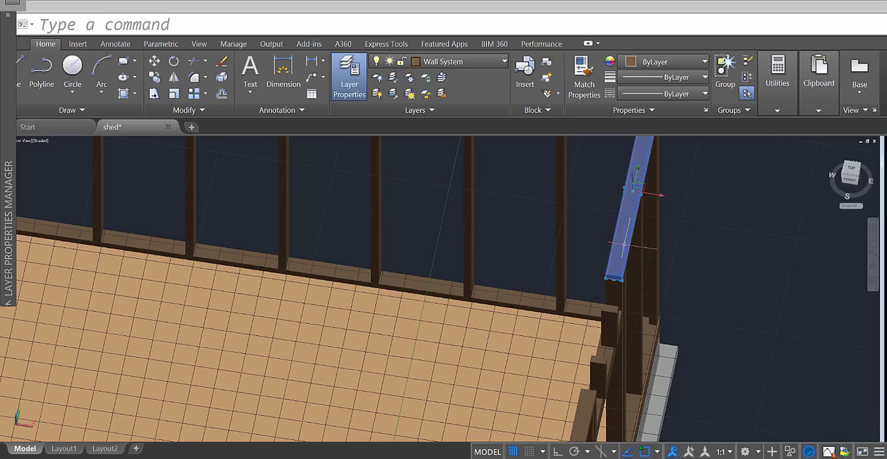
key(Escape)
Extend the door wall's top plate across the door opening by stretching its end face to the wall's far corner
shift+middle_drag(619, 277, 188, 292)
scroll(613, 334, down, 3)
scroll(361, 241, up, 8)
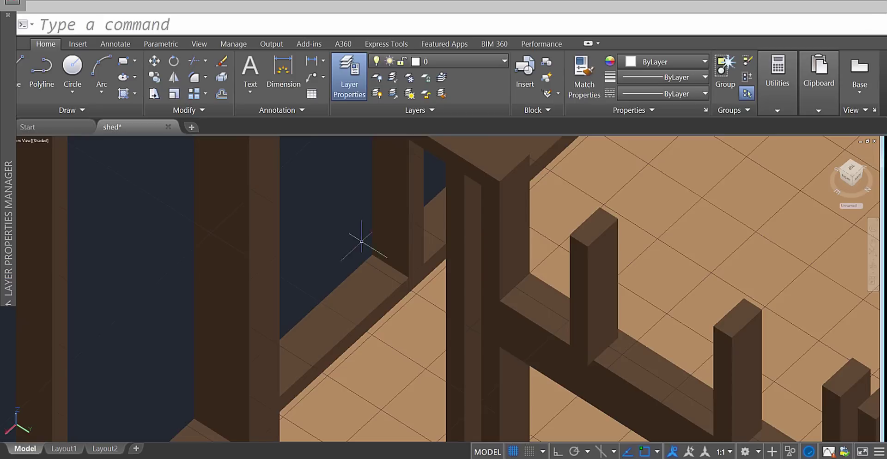
middle_drag(361, 241, 307, 311)
click(367, 207)
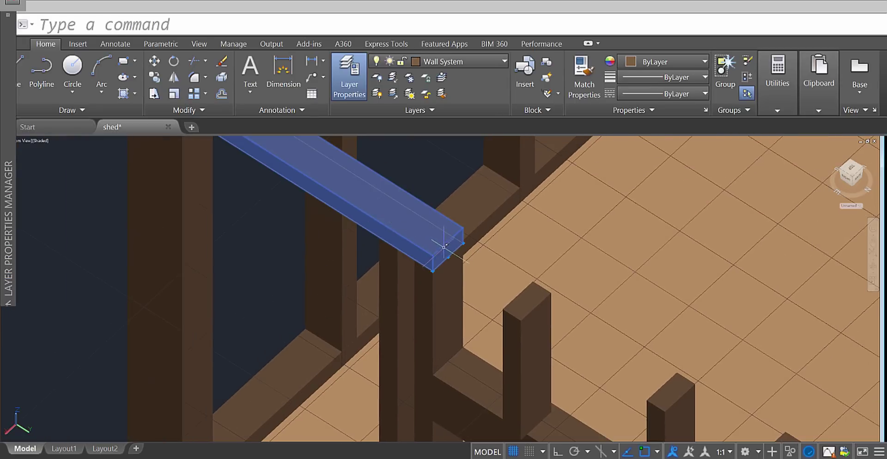
key(Escape)
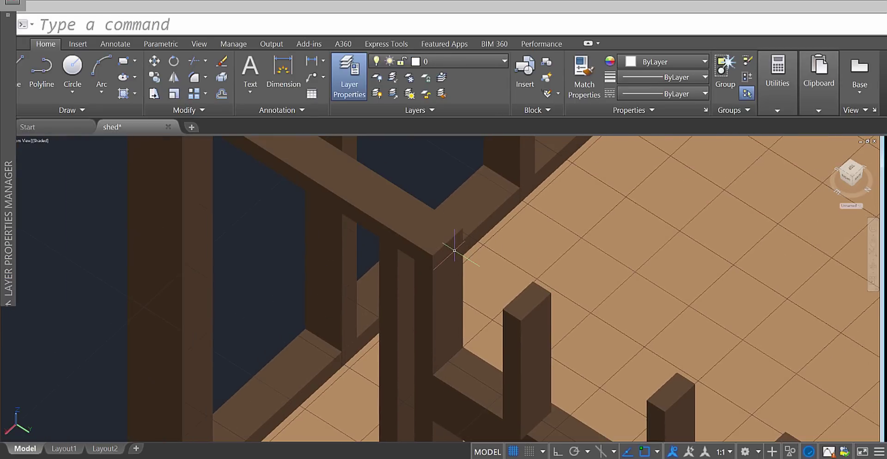
scroll(461, 252, up, 4)
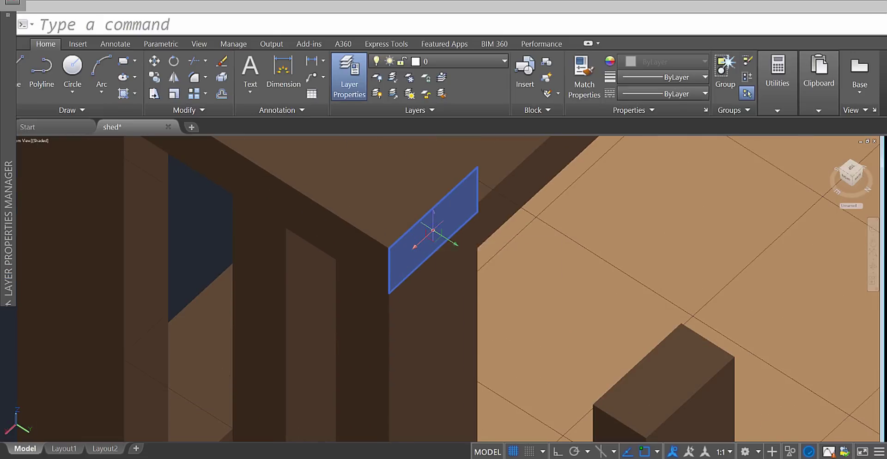
click(433, 229)
scroll(434, 238, down, 3)
scroll(508, 277, down, 3)
scroll(595, 318, up, 8)
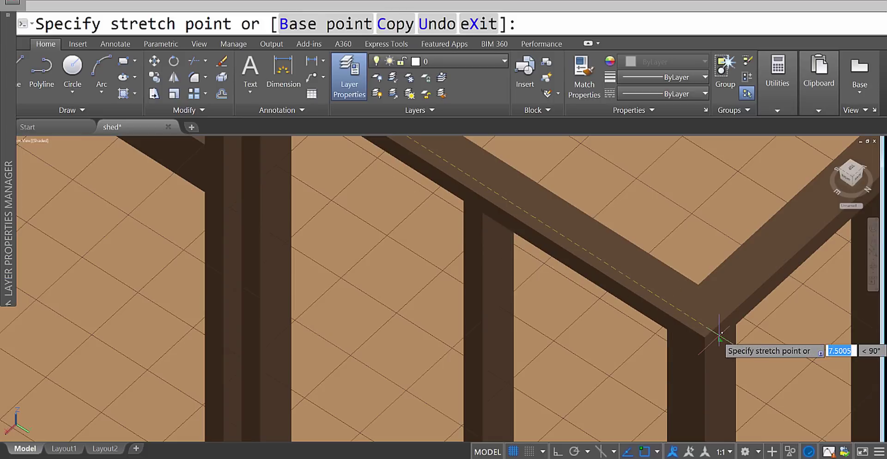
click(715, 333)
scroll(715, 333, down, 7)
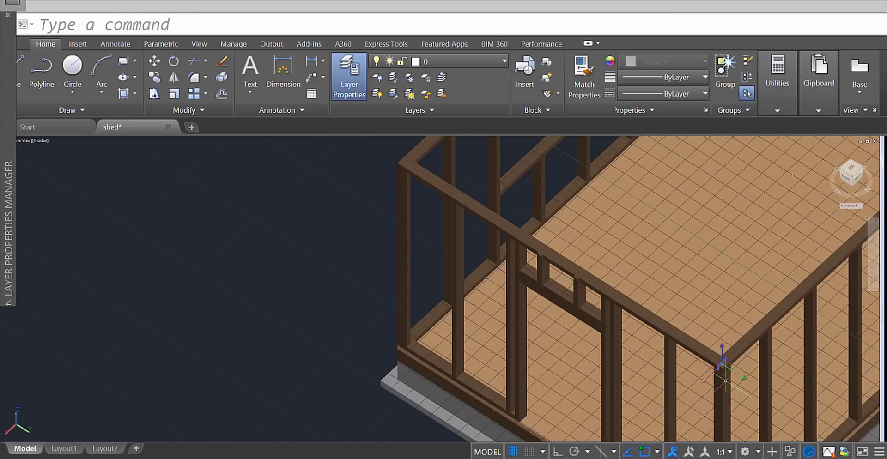
shift+middle_drag(722, 379, 845, 333)
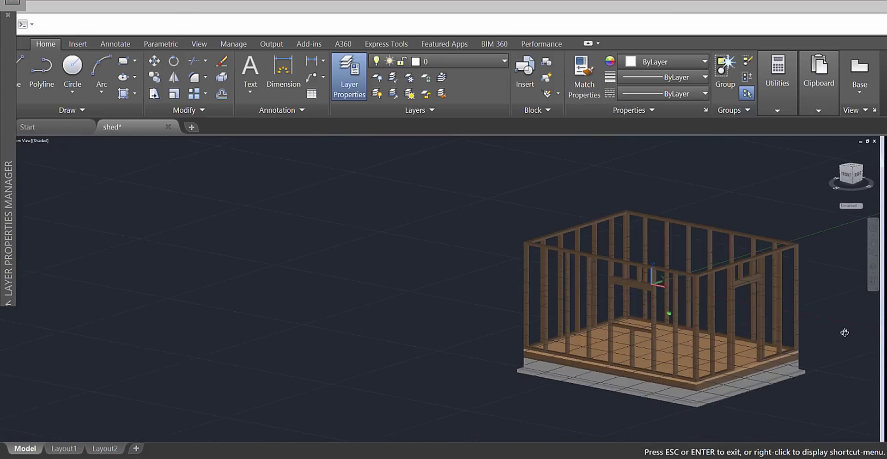
scroll(720, 349, up, 2)
mouse_move(720, 349)
shift+middle_down()
mouse_move(519, 341)
mouse_move(709, 340)
shift+middle_up()
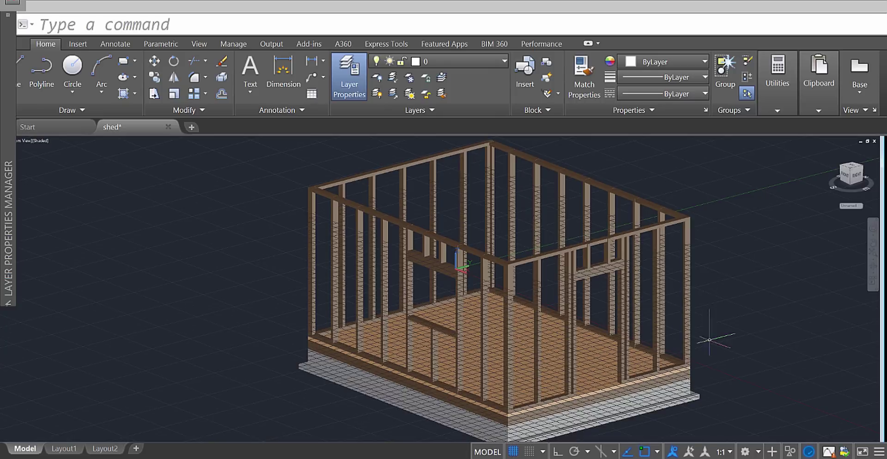